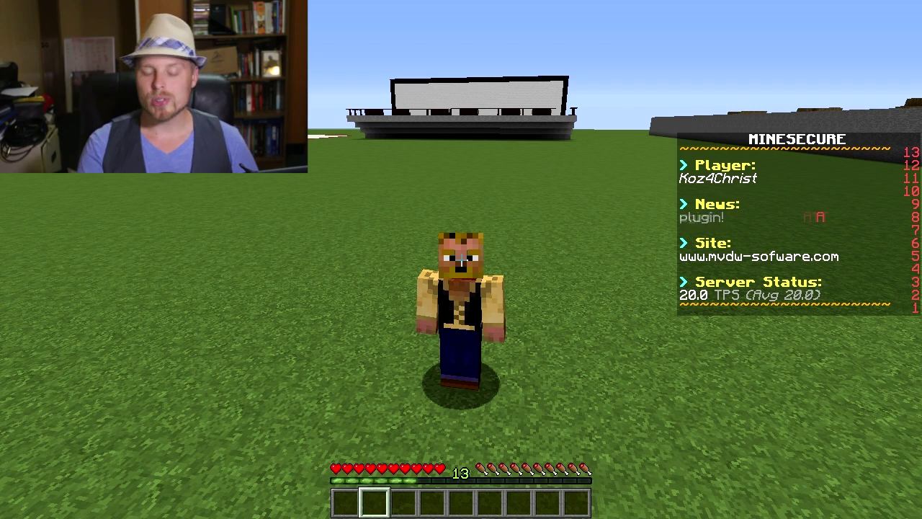
Step: Assign the player to the mods group with the /pex user group set command
key(t)
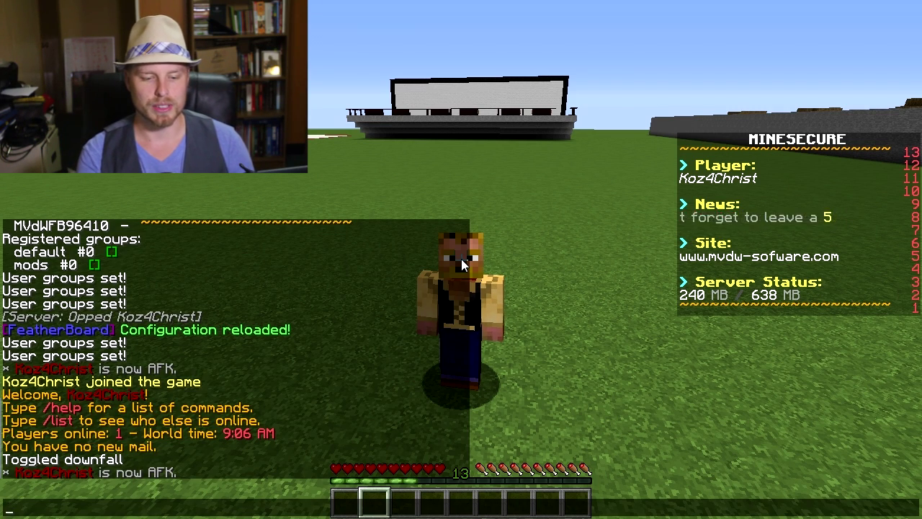
key(Up)
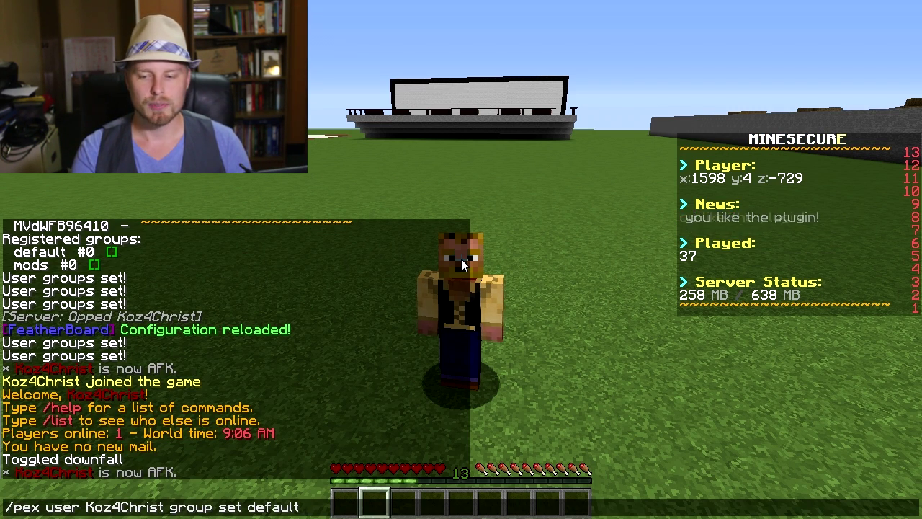
key(BackSpace)
key(BackSpace)
key(BackSpace)
key(BackSpace)
key(BackSpace)
key(BackSpace)
key(BackSpace)
text(mods)
key(Return)
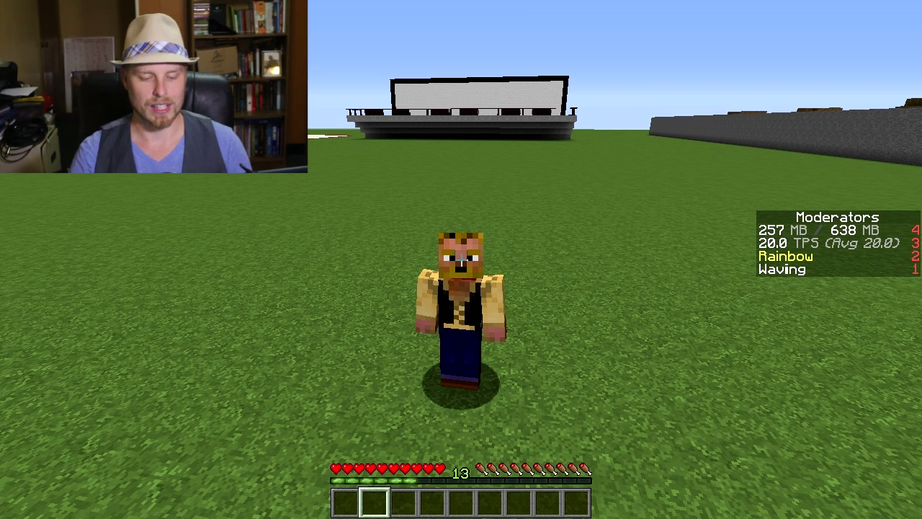
Step: Set the player's permission group back to default with the /pex user group set command
key(t)
key(Up)
key(Up)
key(Down)
key(Up)
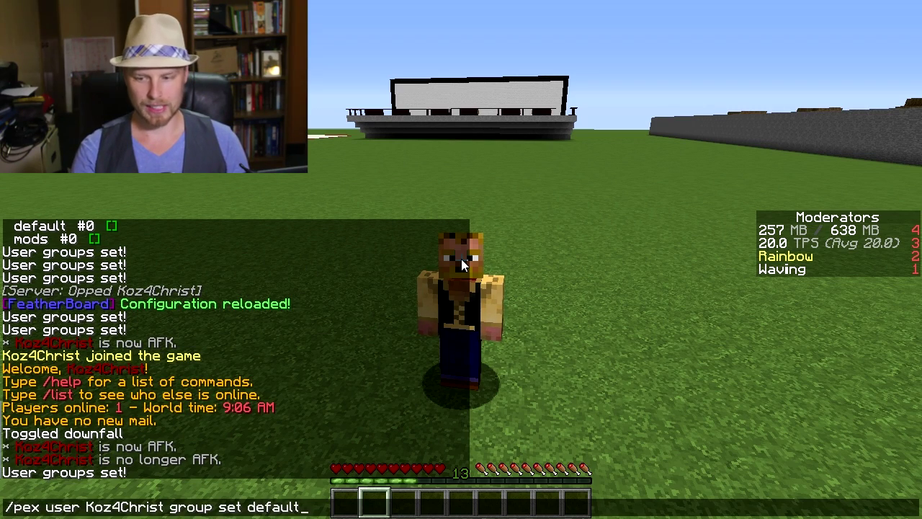
key(Return)
key(t)
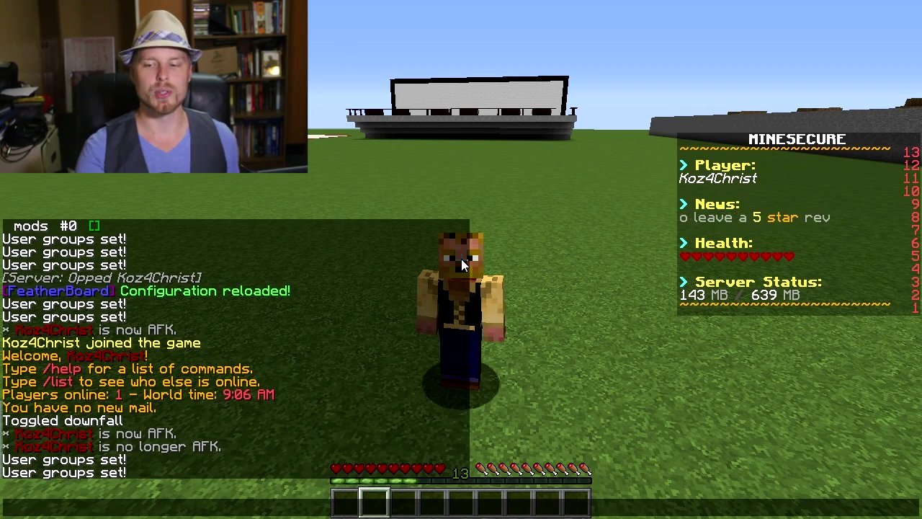
key(Escape)
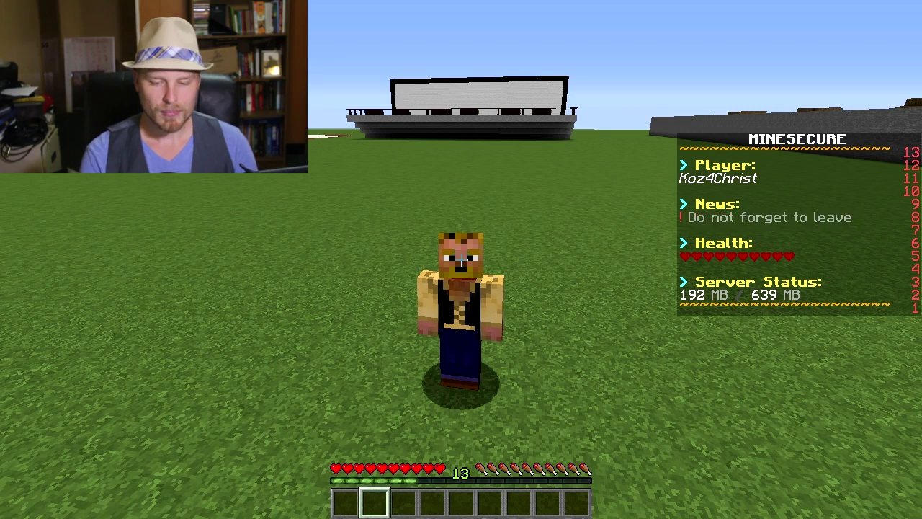
key(t)
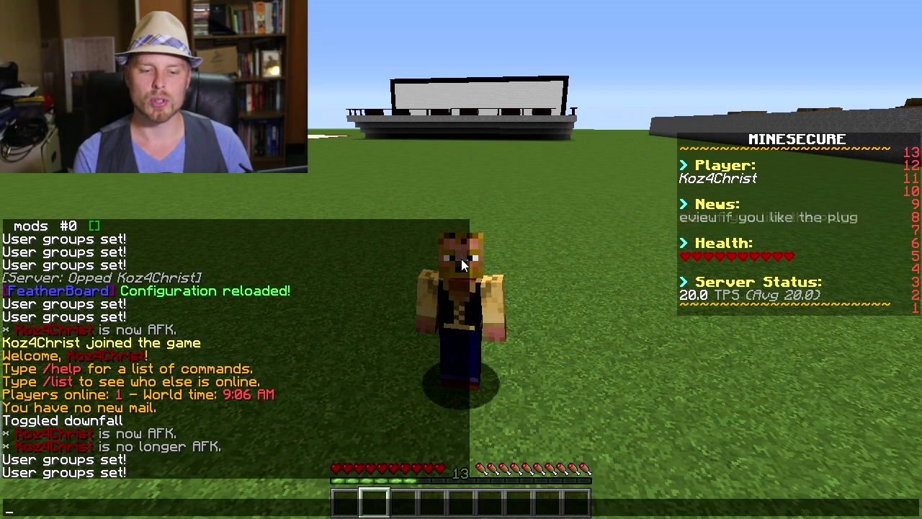
key(Escape)
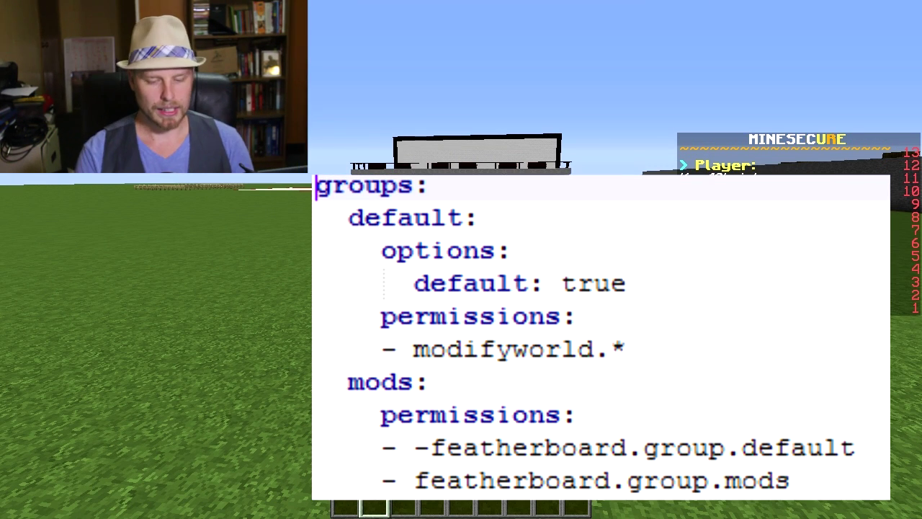
Step: Run the /featherboard command to list the plugin's available subcommands
text(/frea)
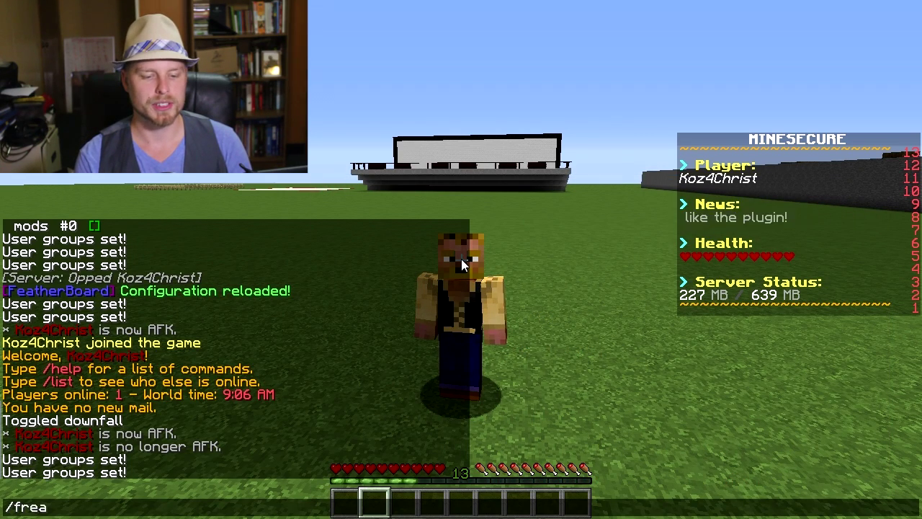
key(BackSpace)
key(BackSpace)
key(BackSpace)
text(eather )
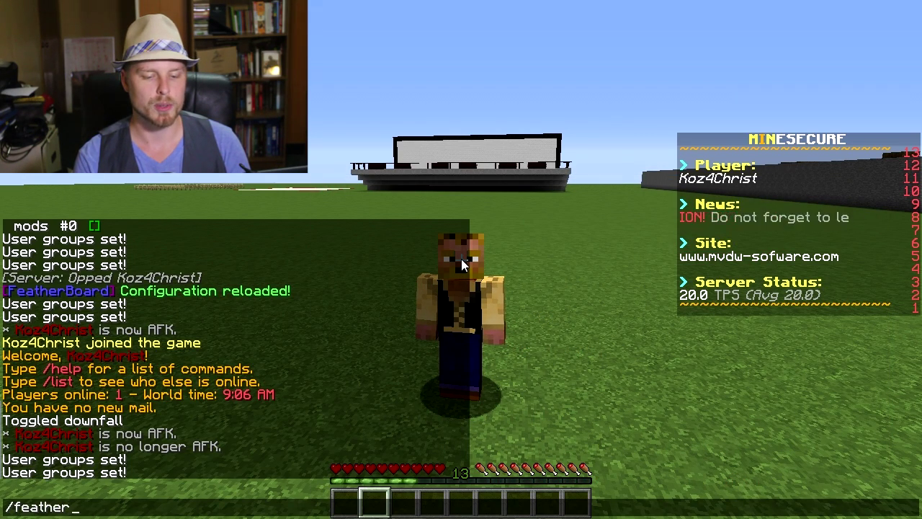
text(boards)
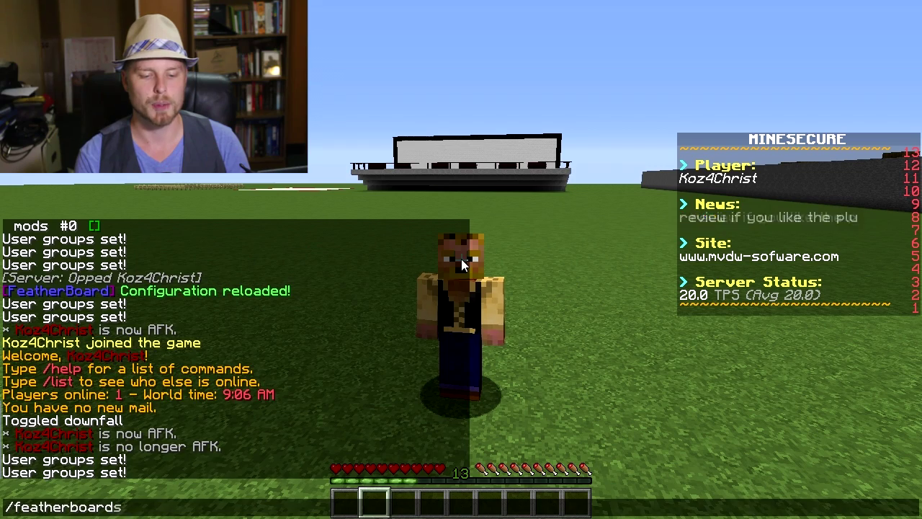
key(Return)
Step: Run /featherboard permissions to check which plugin permissions the player holds
key(t)
key(Up)
key(BackSpace)
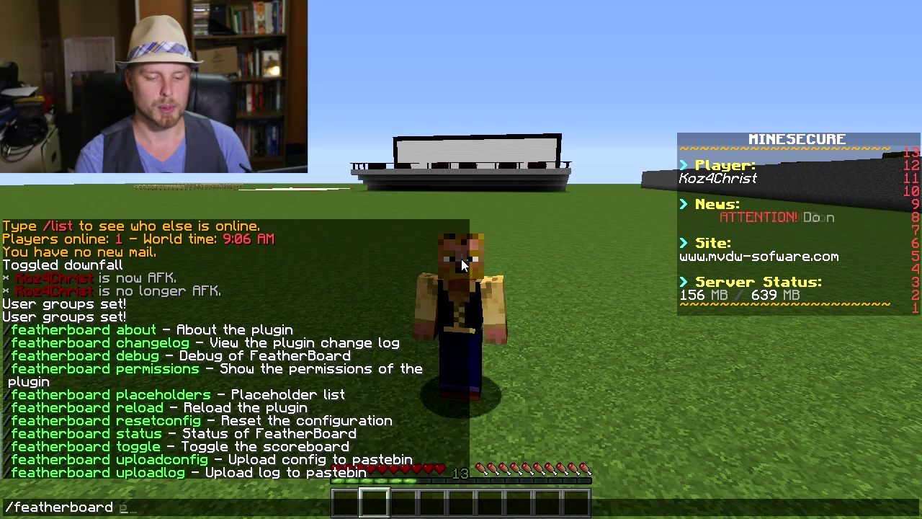
text(permissions)
key(Return)
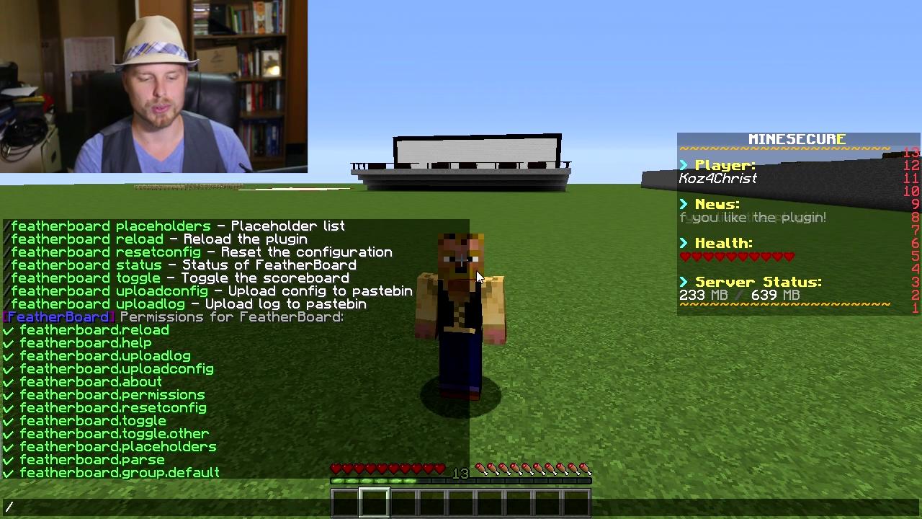
Step: Switch the scoreboard off and back on with the /featherboard toggle command
text(featherboard to)
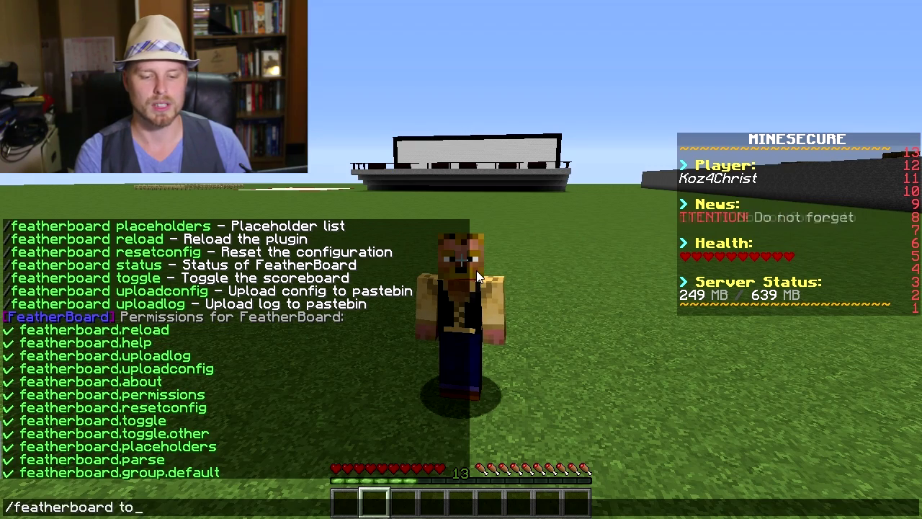
text(ggle)
key(Return)
key(t)
key(Up)
key(Return)
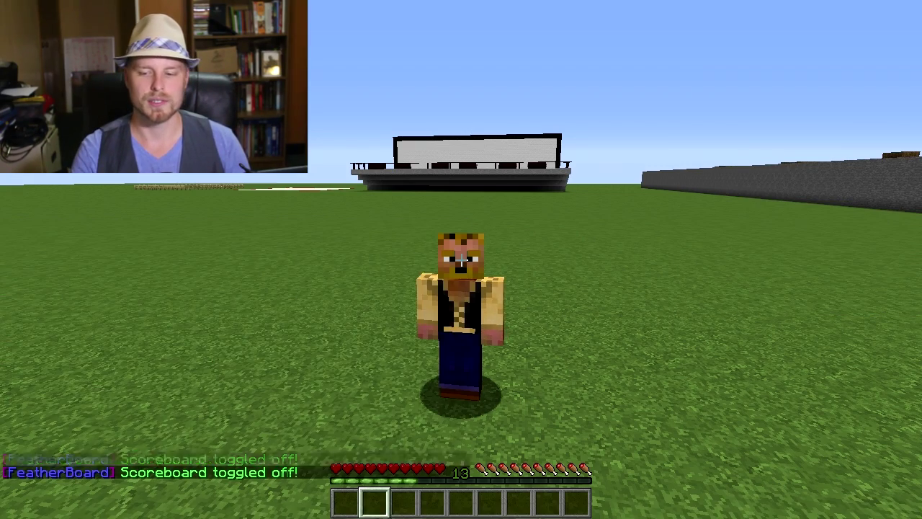
key(t)
key(Up)
key(Return)
Step: Run /featherboard placeholder and review the listed placeholders in the chat
key(t)
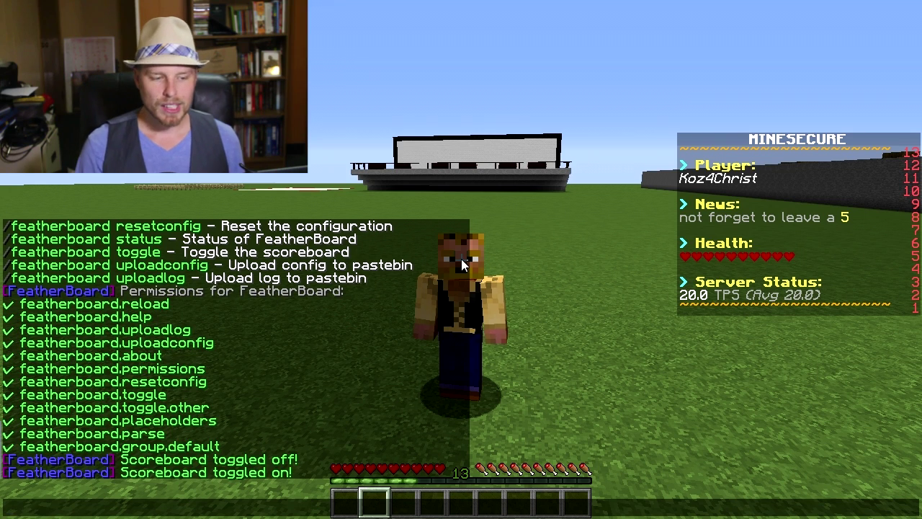
key(Up)
key(ctrl+shift+Left)
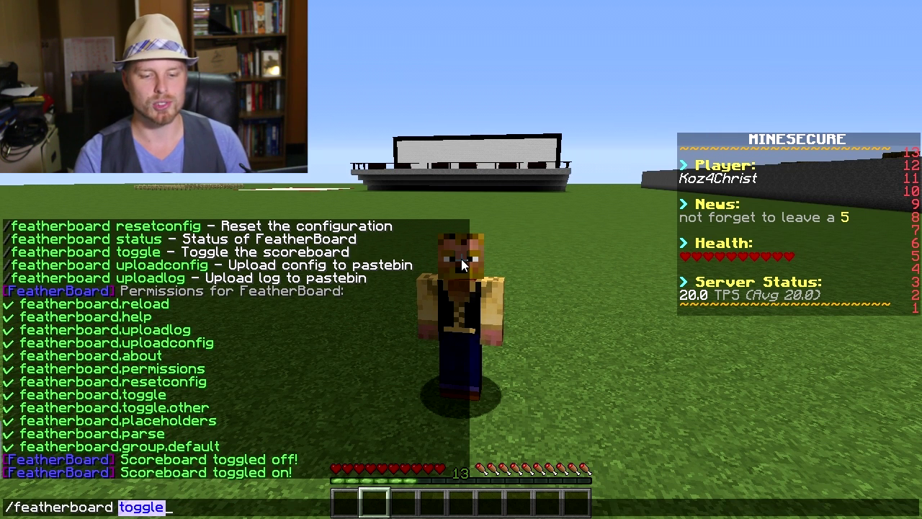
text(place)
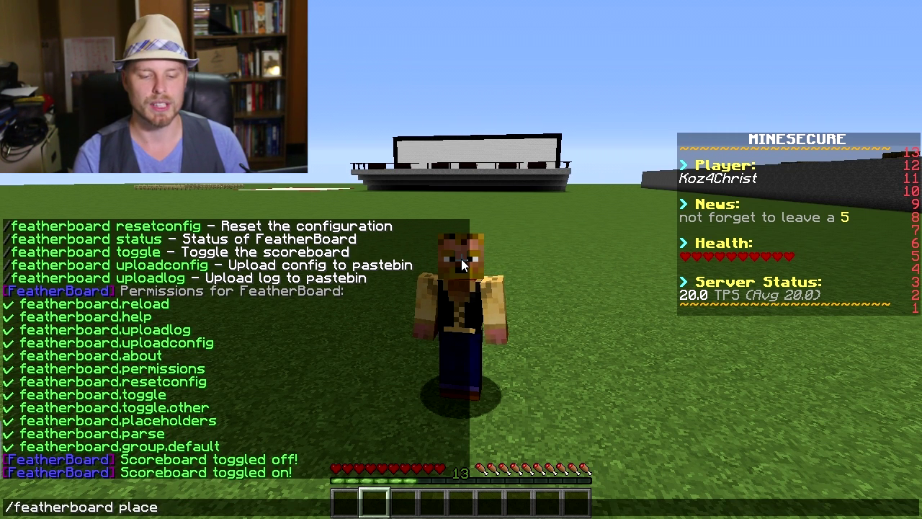
text(ho)
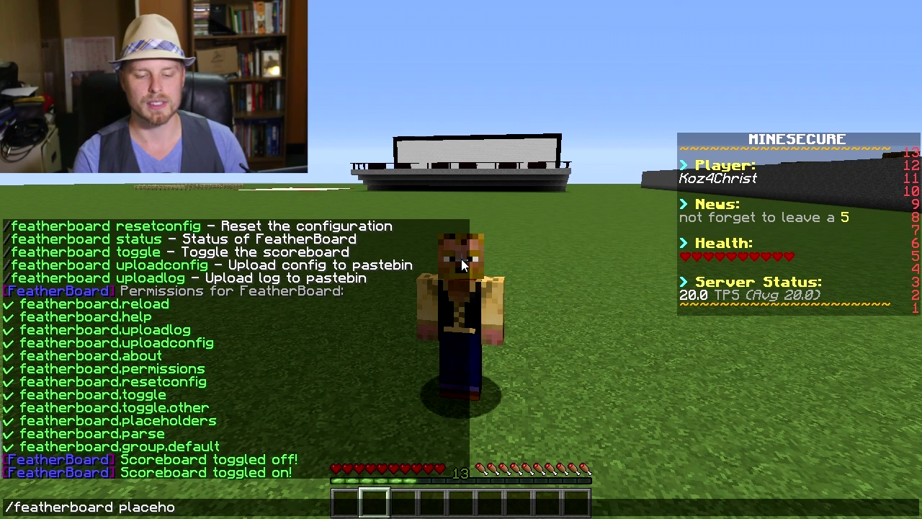
text(lder)
key(Return)
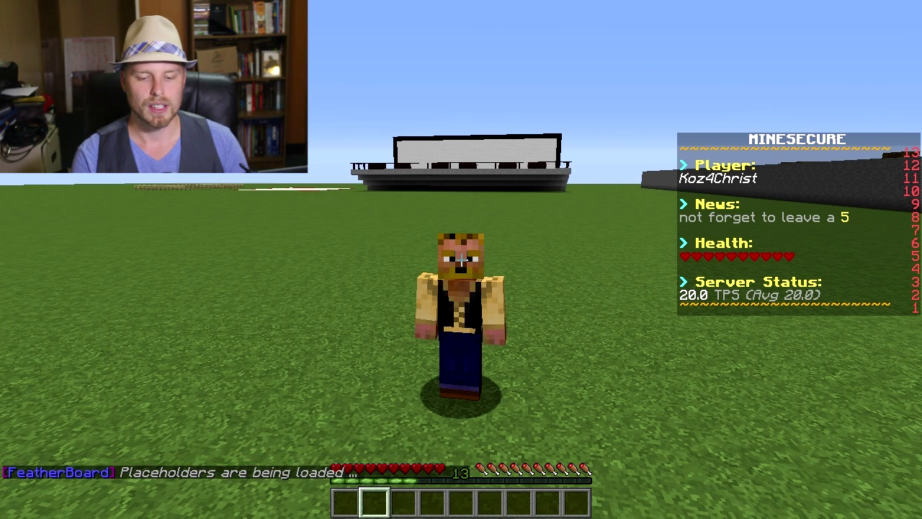
key(t)
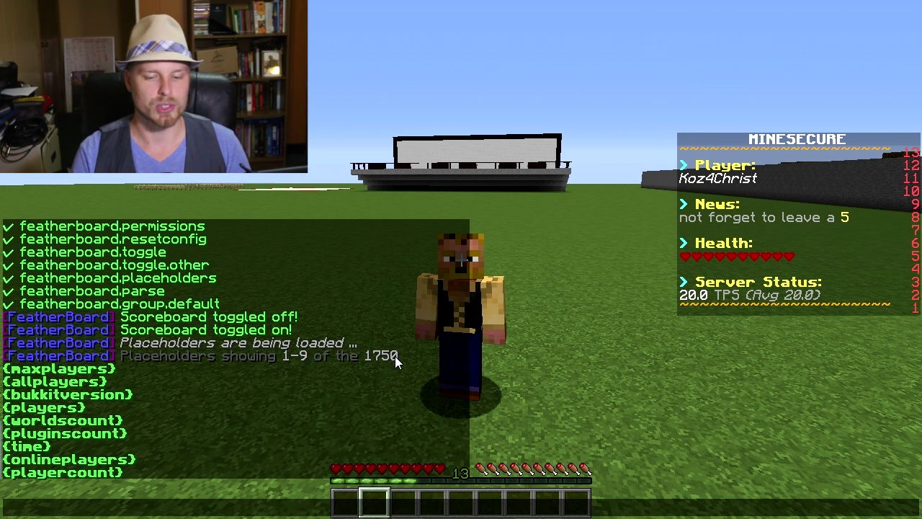
key(Escape)
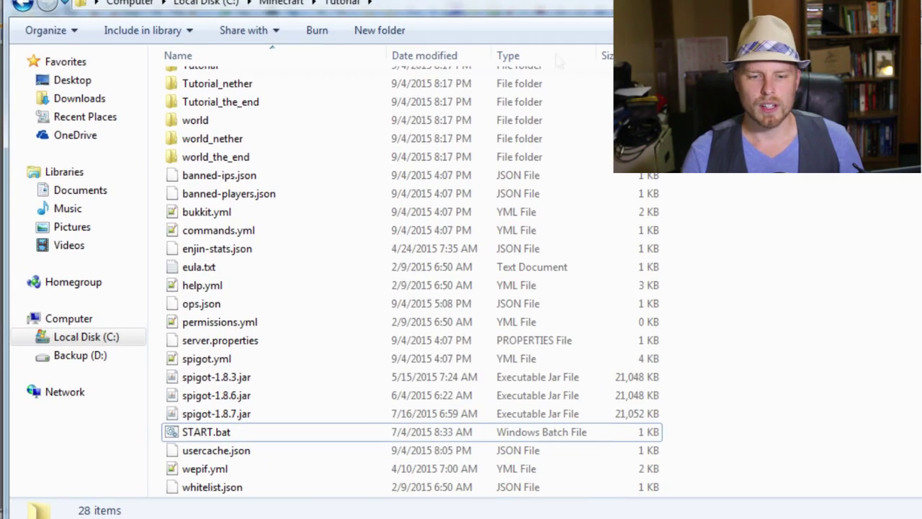
Step: Switch to Windows Explorer and open the FeatherBoard folder inside the Tutorial server's plugins folder
click(320, 376)
scroll(300, 364, up, 2)
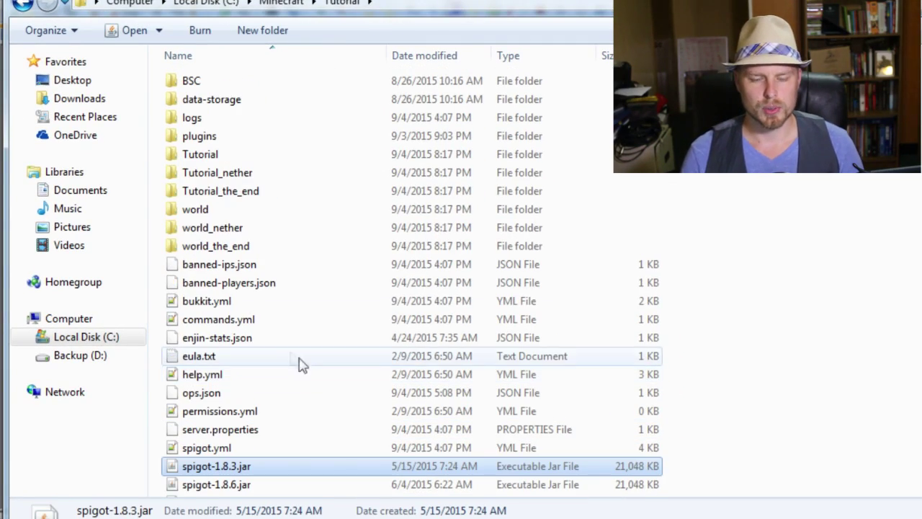
double_click(212, 139)
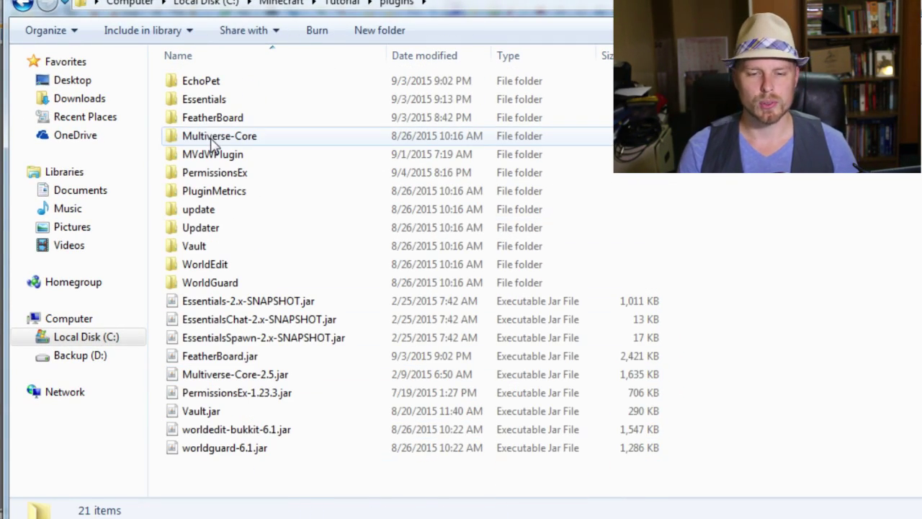
double_click(214, 121)
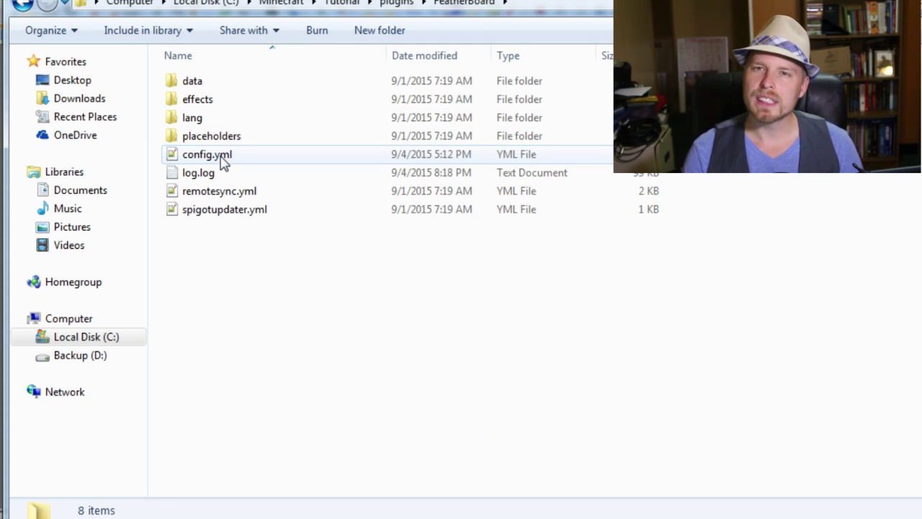
Step: Open customeffects.yml from the effects folder, examine its warning effect definition, and return to Windows Explorer
double_click(209, 99)
double_click(187, 85)
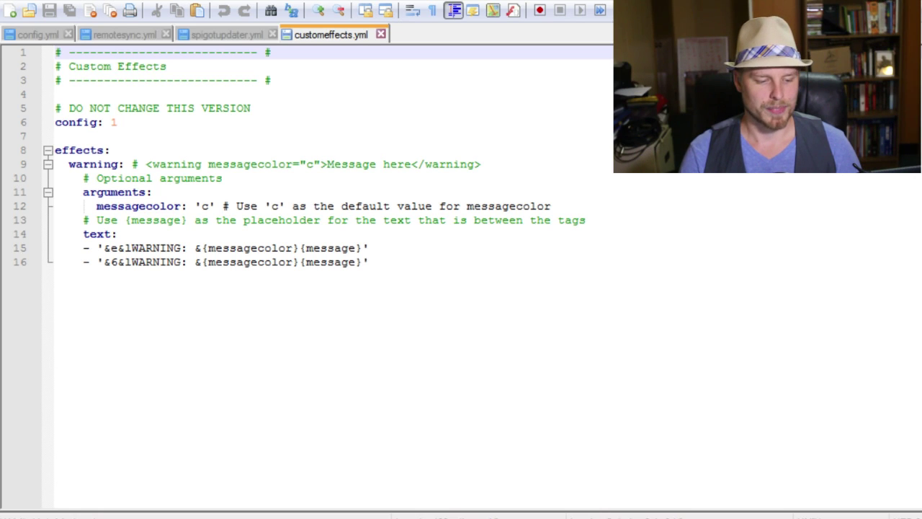
key(alt+Tab)
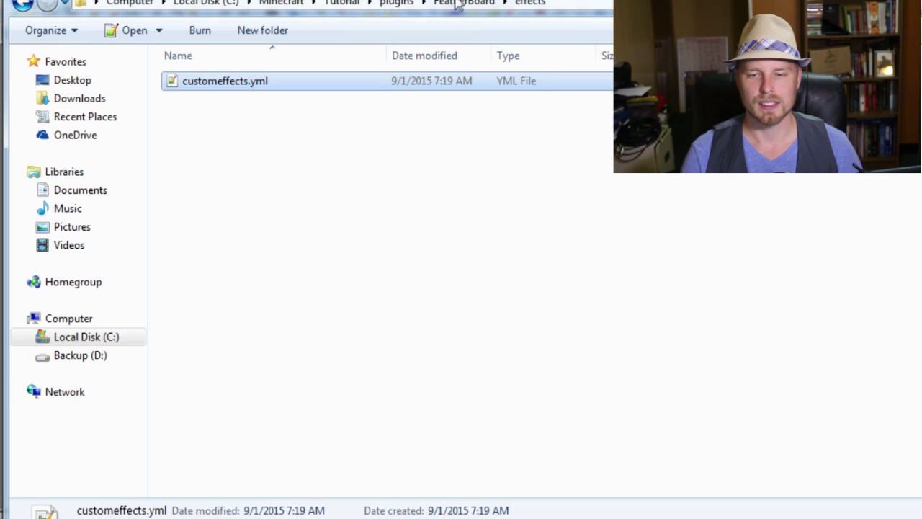
Step: Open lang_en.yml from FeatherBoard's lang folder, examine the plugin's message texts, and close the file
key(BackSpace)
double_click(202, 127)
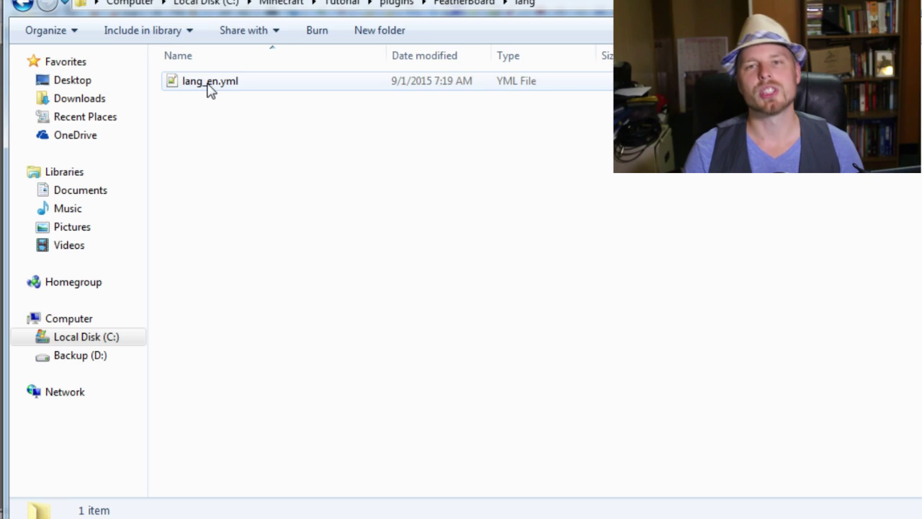
double_click(209, 83)
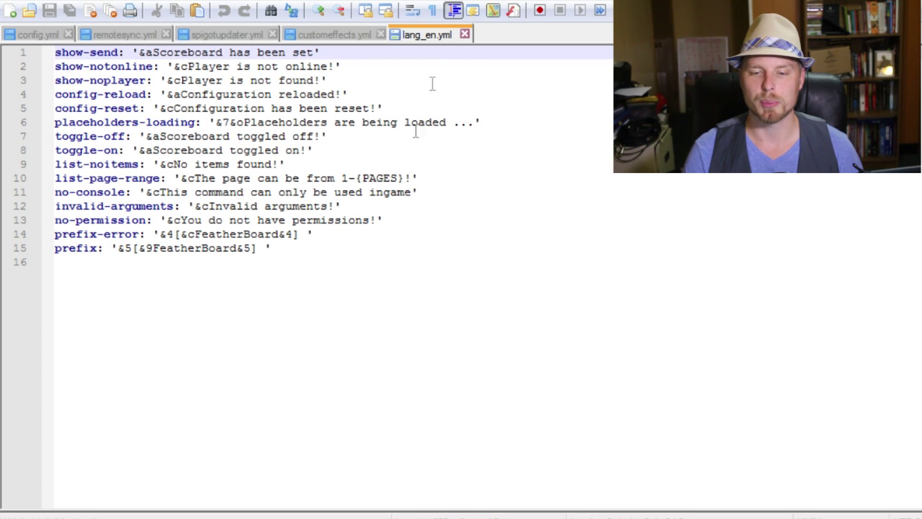
click(465, 35)
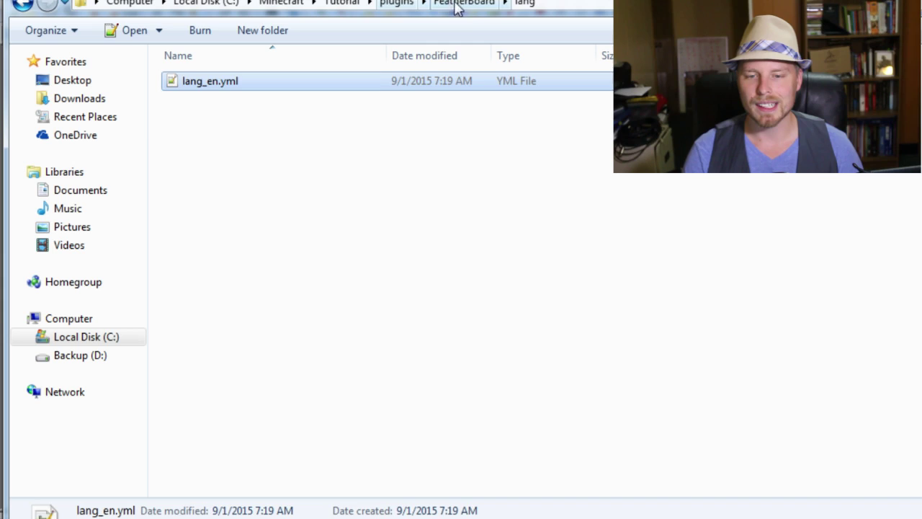
Step: Examine placeholder_ezrankslite2.yml from the placeholders folder, close it, and return to the FeatherBoard folder
click(455, 5)
double_click(210, 144)
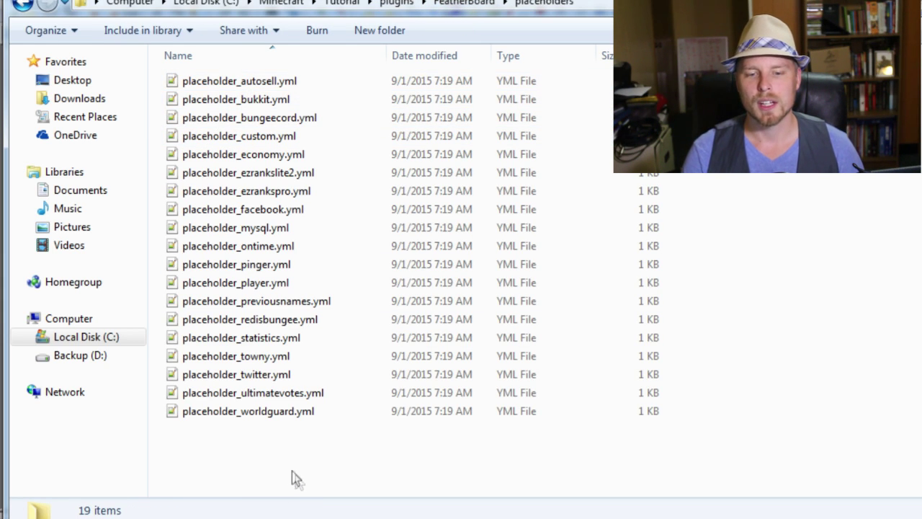
double_click(264, 175)
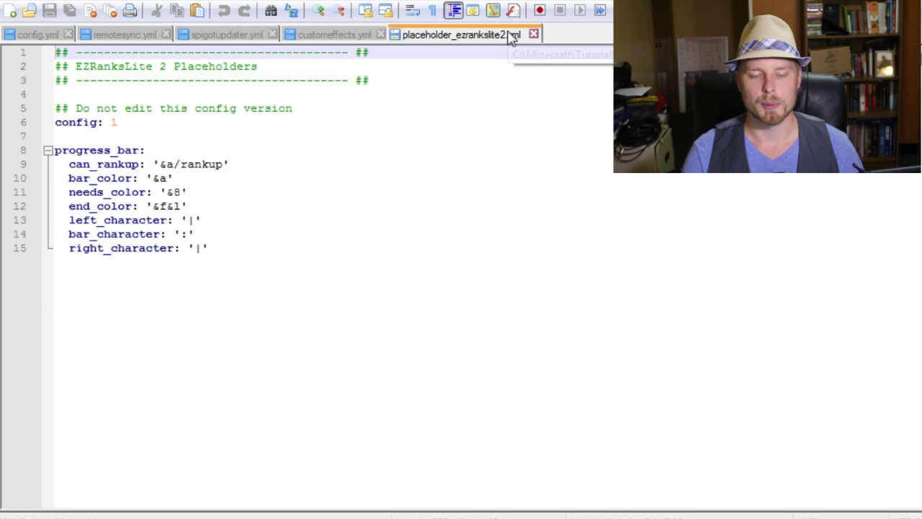
click(533, 33)
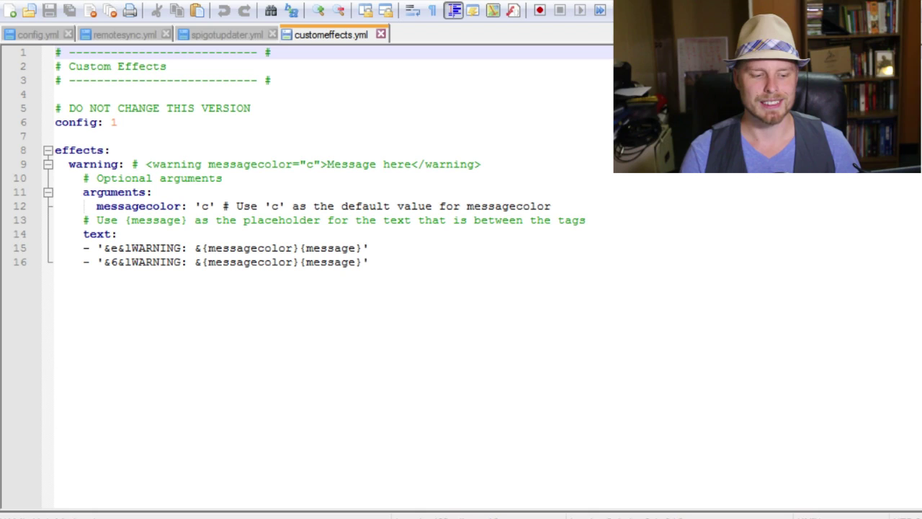
key(alt+Tab)
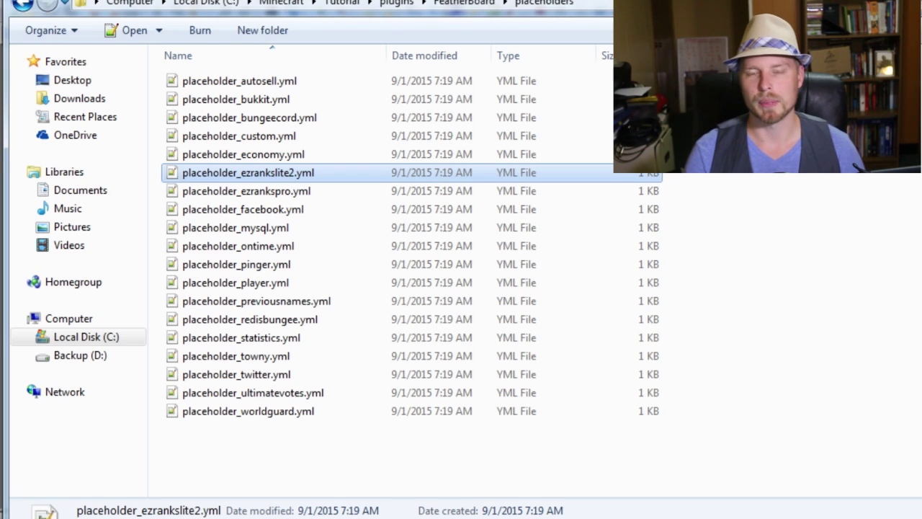
click(469, 4)
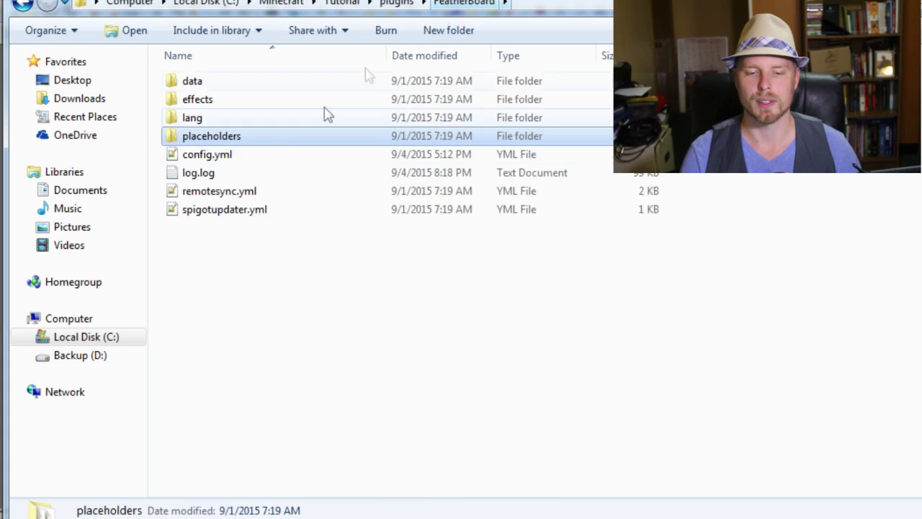
Step: Open remotesync.yml from the FeatherBoard folder and examine its master-config and slave-config sections
click(227, 163)
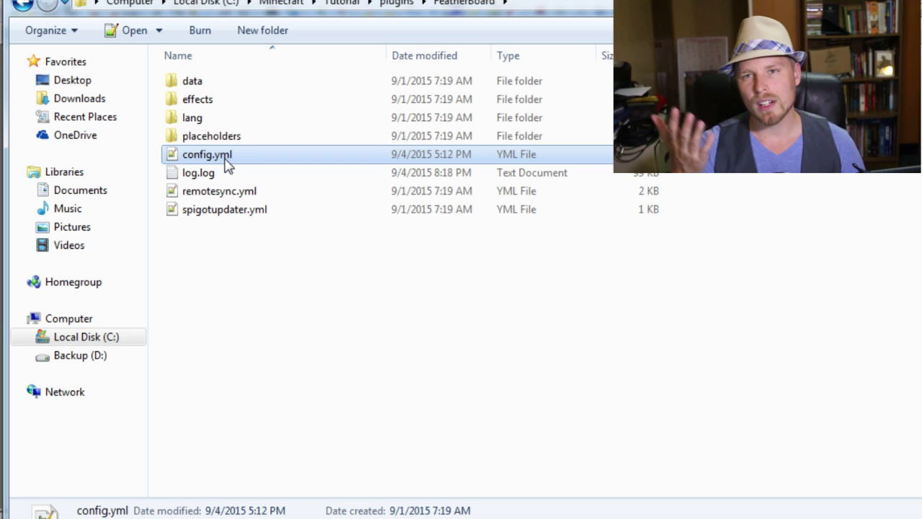
double_click(238, 192)
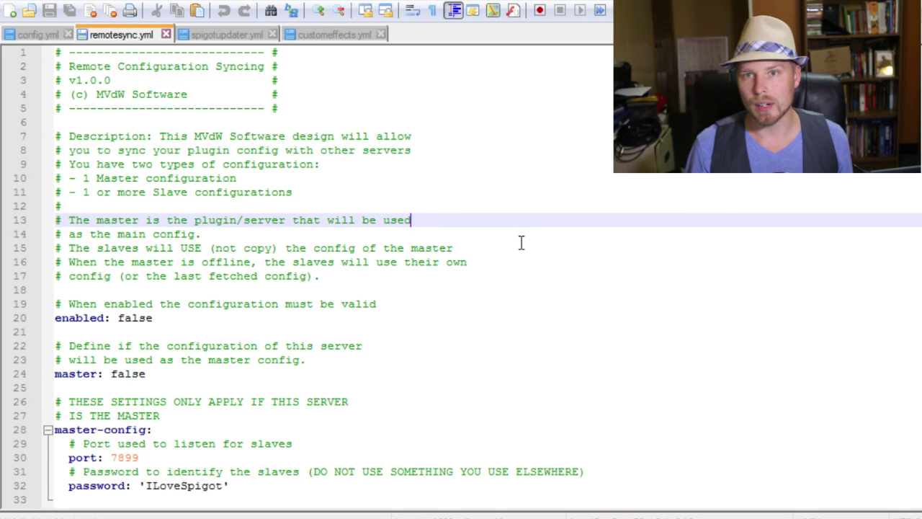
scroll(554, 213, down, 4)
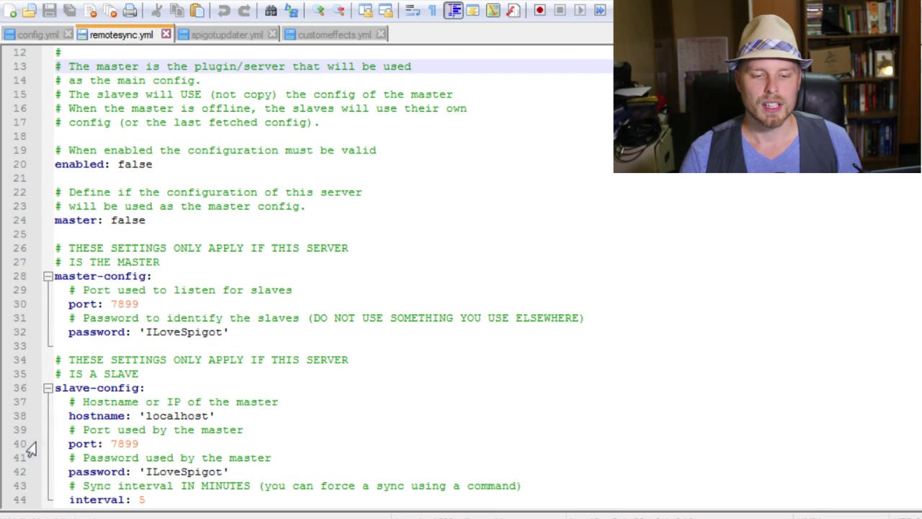
drag(252, 330, 37, 281)
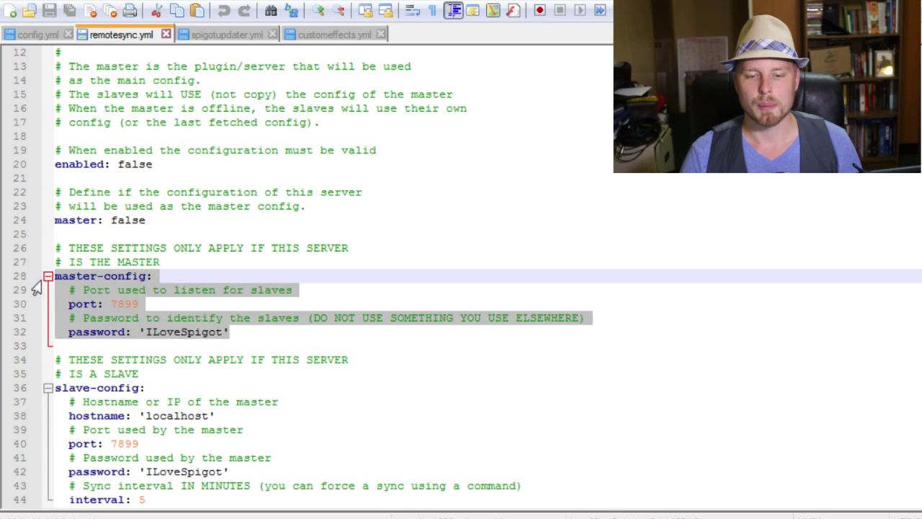
click(277, 339)
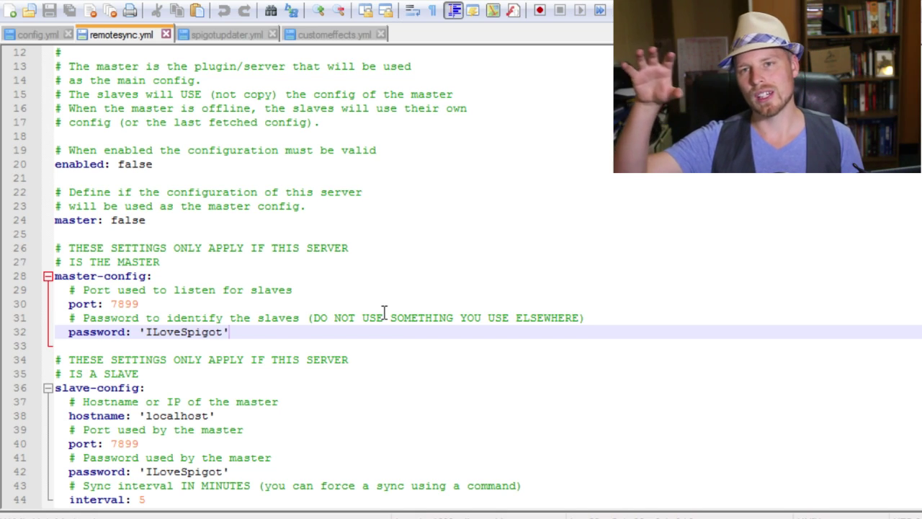
click(227, 412)
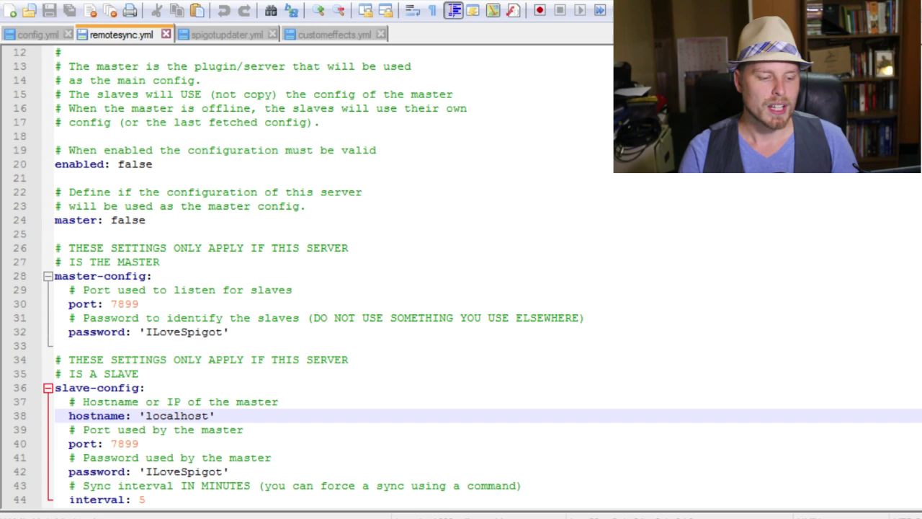
Step: Open spigotupdater.yml from the FeatherBoard folder, examine its Spigot login settings, and return to Windows Explorer
key(alt+Tab)
double_click(232, 210)
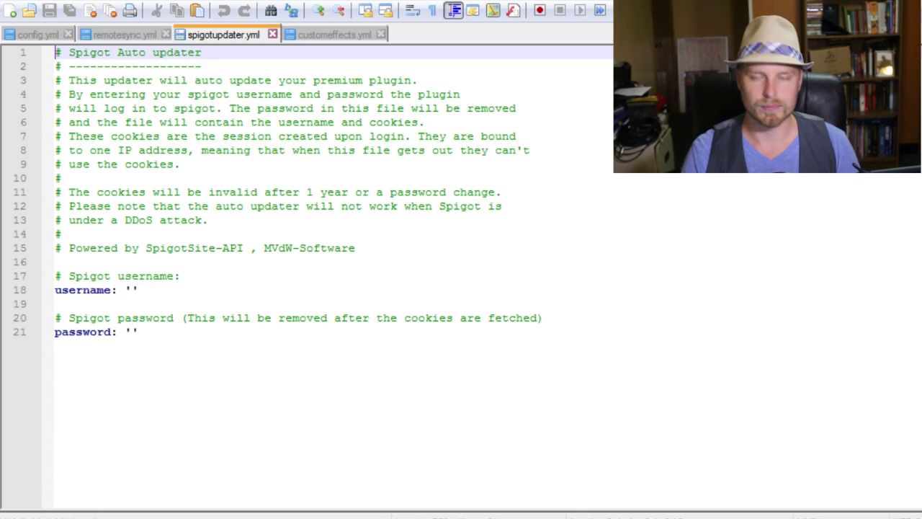
key(alt+Tab)
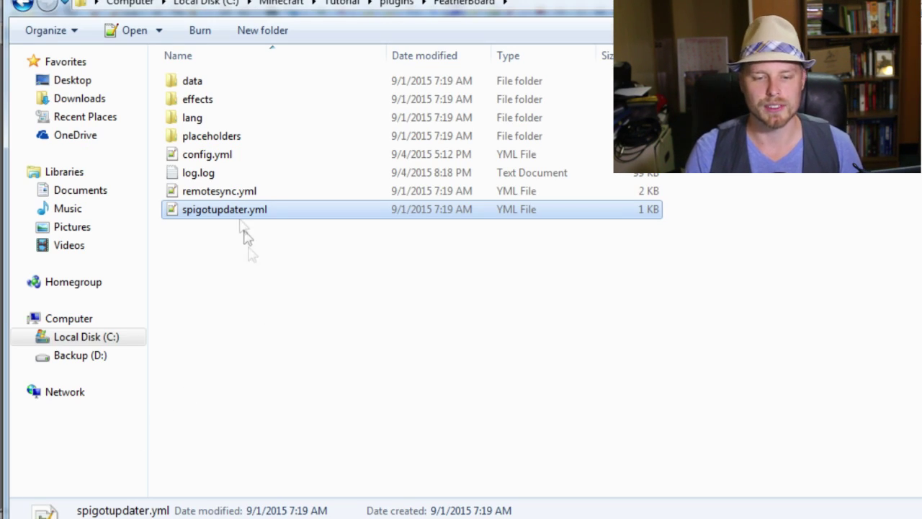
Step: Open FeatherBoard's config.yml and examine the introductory comments on permissions, variables and formatting tags
double_click(208, 155)
scroll(630, 176, up, 20)
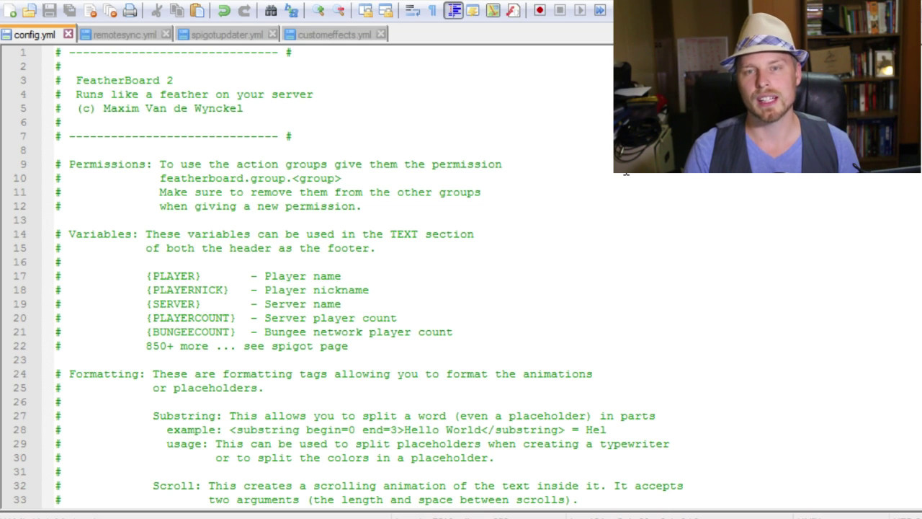
click(625, 171)
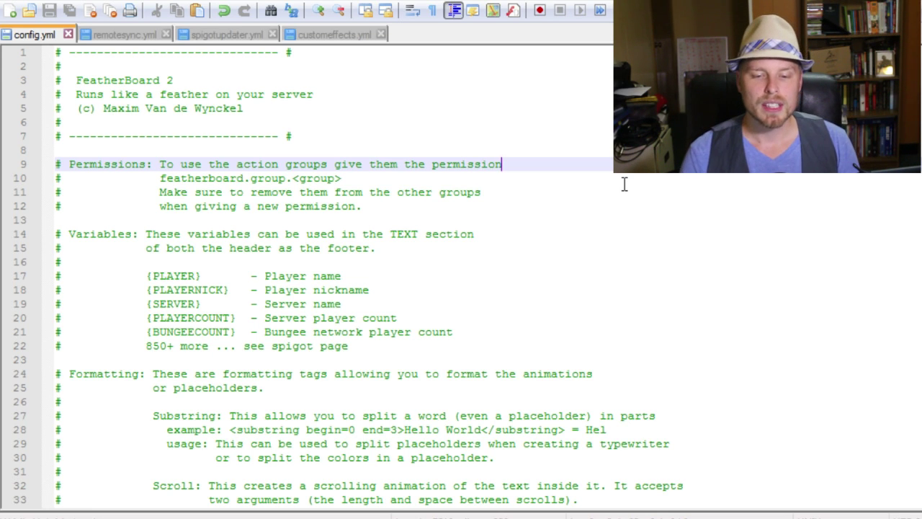
scroll(623, 183, down, 2)
scroll(623, 184, up, 2)
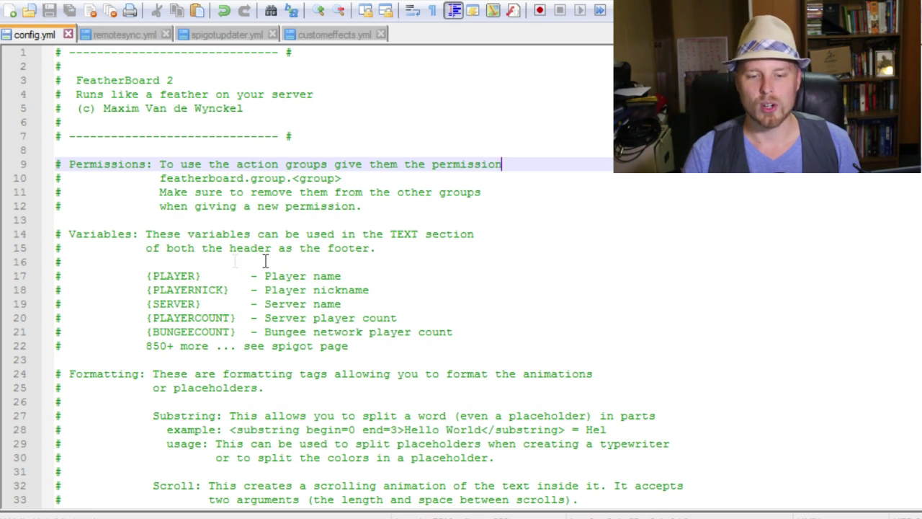
scroll(308, 257, down, 1)
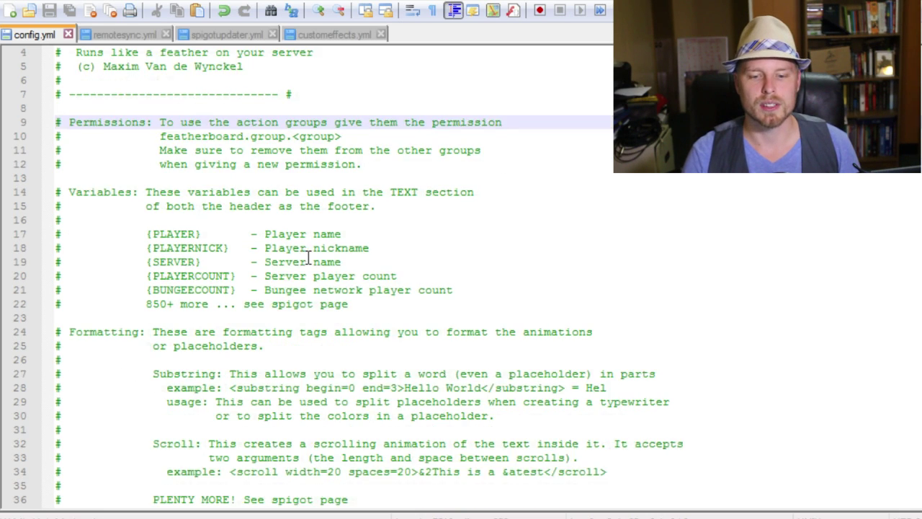
scroll(317, 261, down, 1)
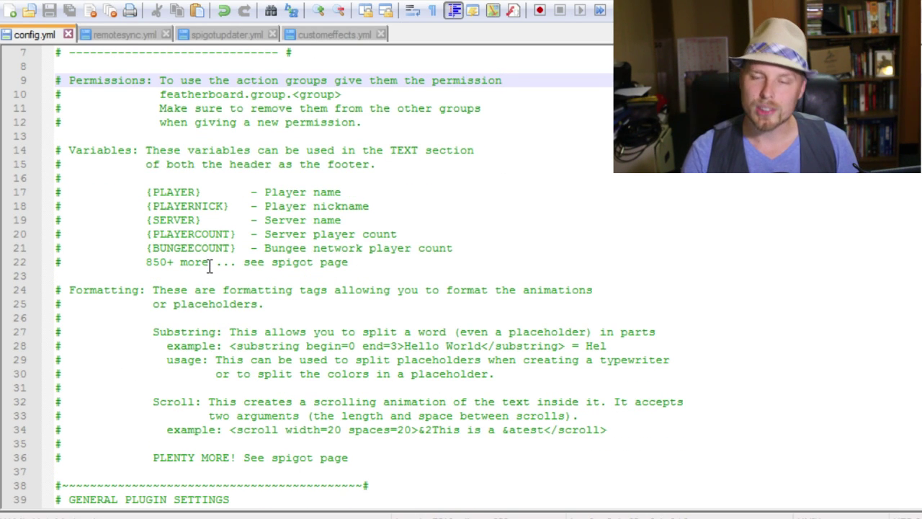
scroll(370, 263, up, 2)
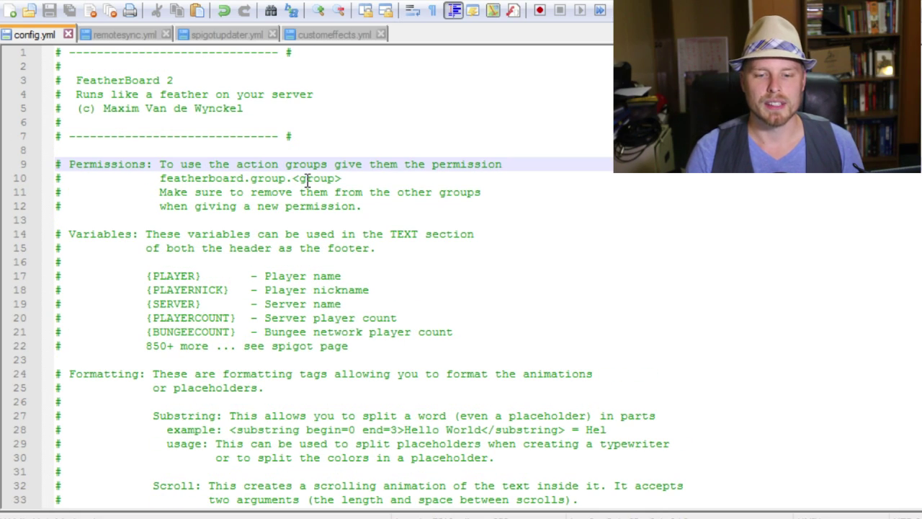
scroll(411, 247, down, 4)
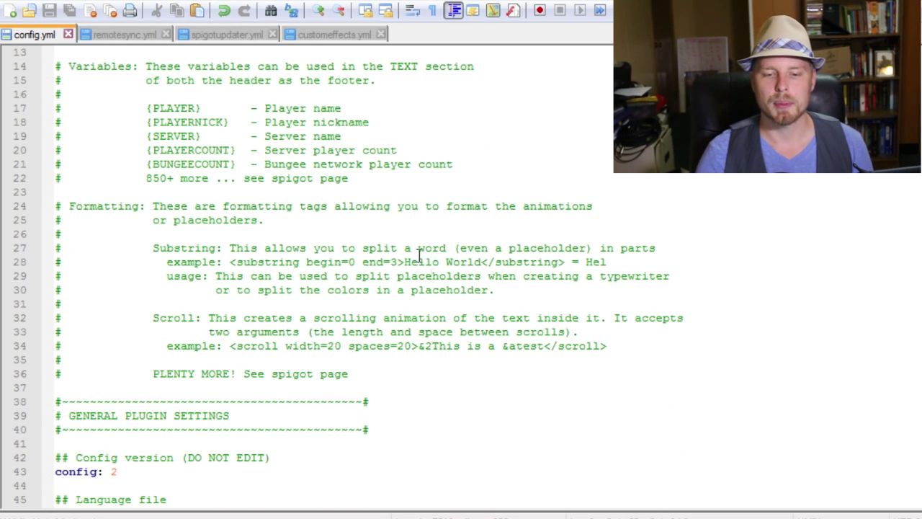
scroll(425, 284, down, 1)
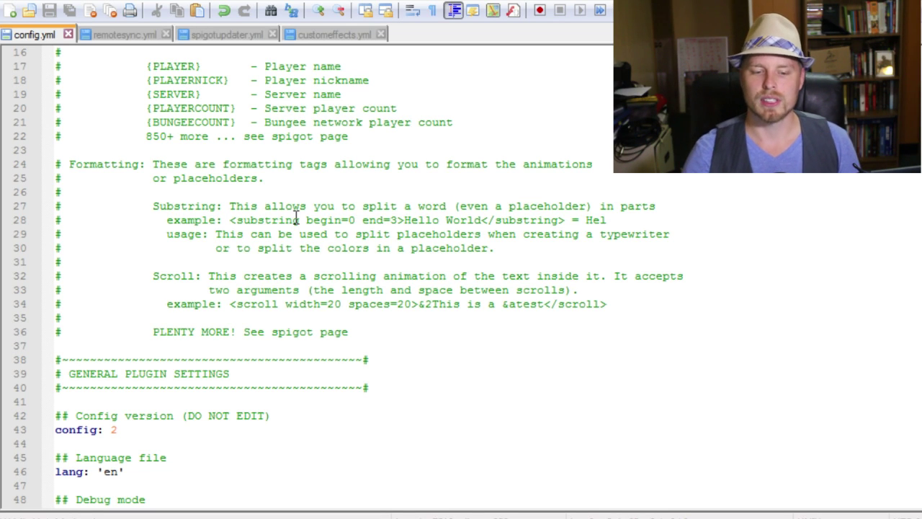
Step: Examine the general plugin settings in config.yml, covering language, debug mode, file logging and update checking
scroll(361, 222, down, 2)
scroll(309, 225, down, 4)
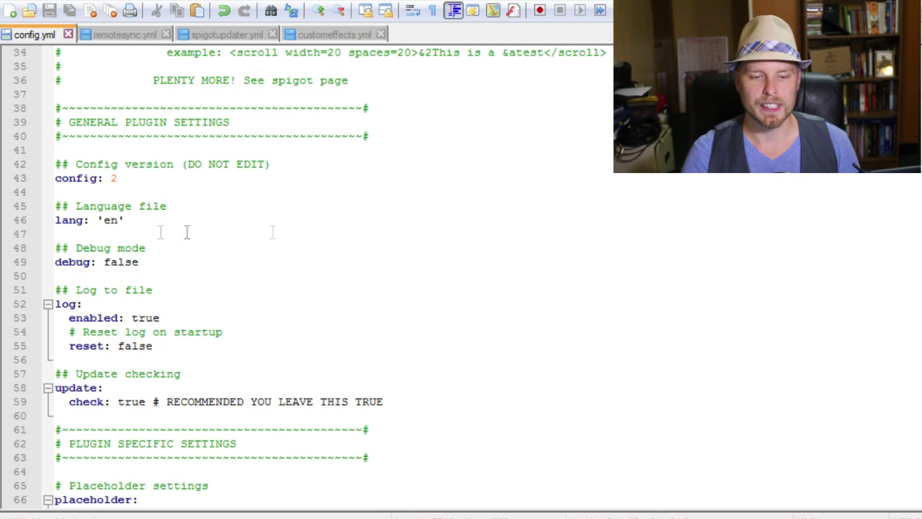
scroll(353, 285, down, 2)
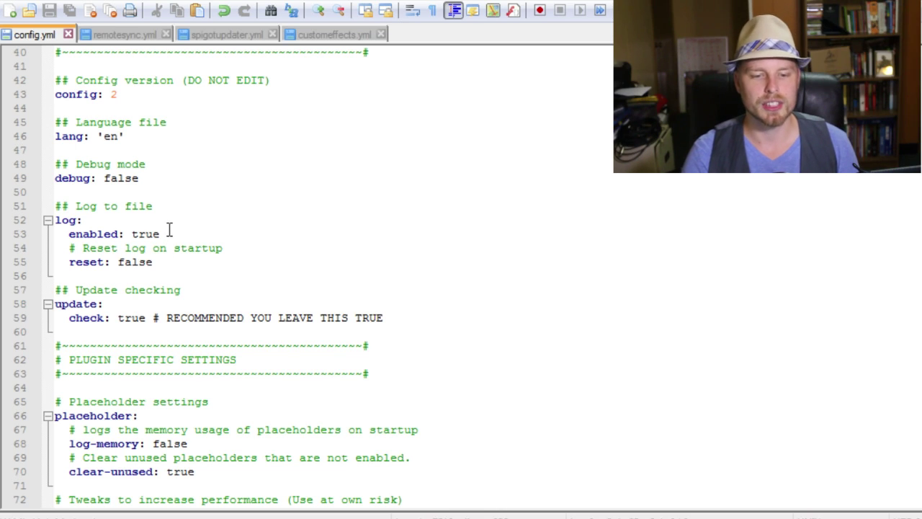
scroll(486, 246, down, 3)
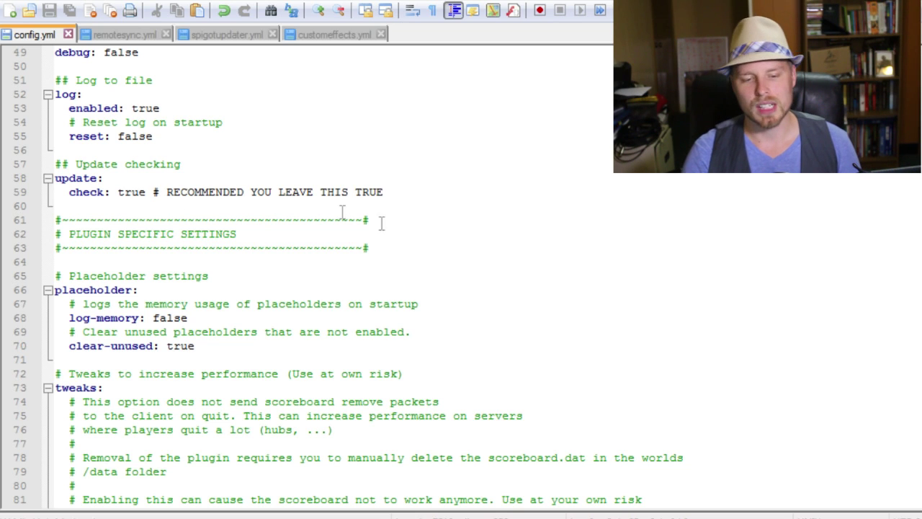
scroll(474, 234, down, 1)
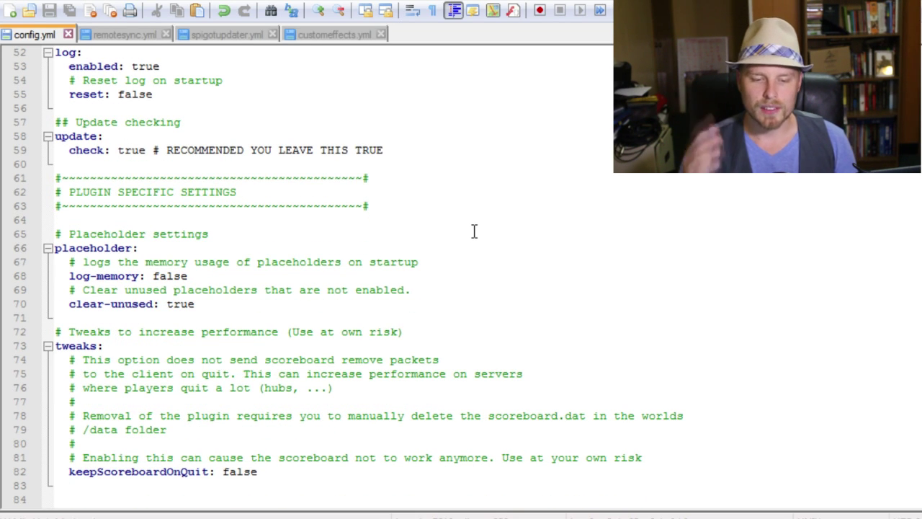
Step: Examine the placeholder settings and the performance tweaks in config.yml, ending at the keepScoreboardOnQuit line
scroll(474, 230, down, 2)
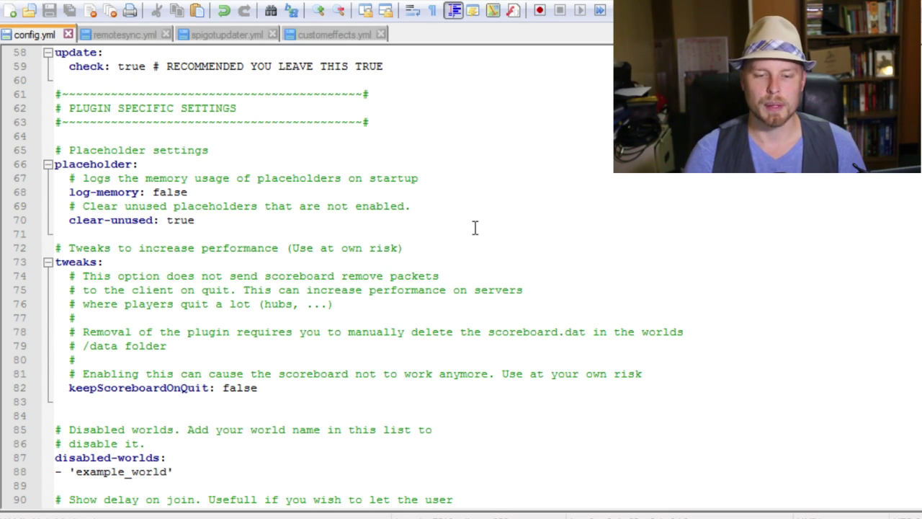
scroll(475, 228, down, 1)
scroll(474, 227, down, 1)
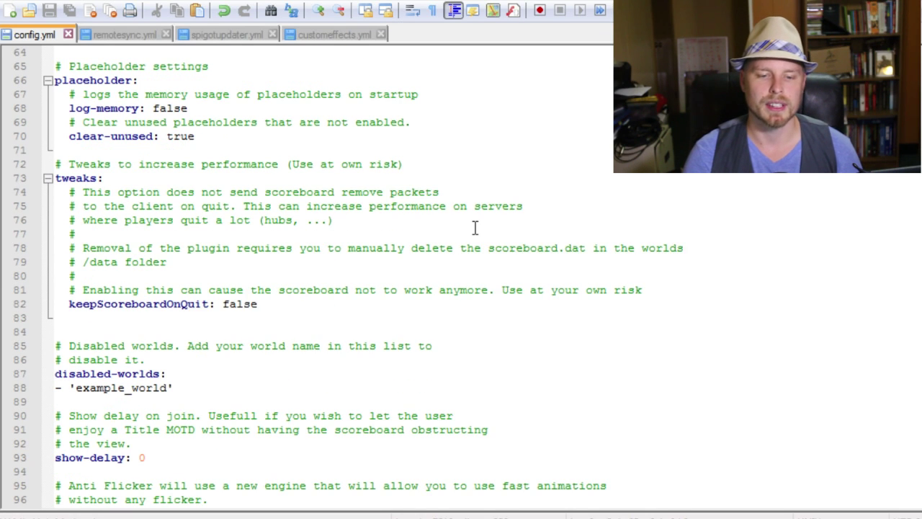
scroll(475, 228, down, 1)
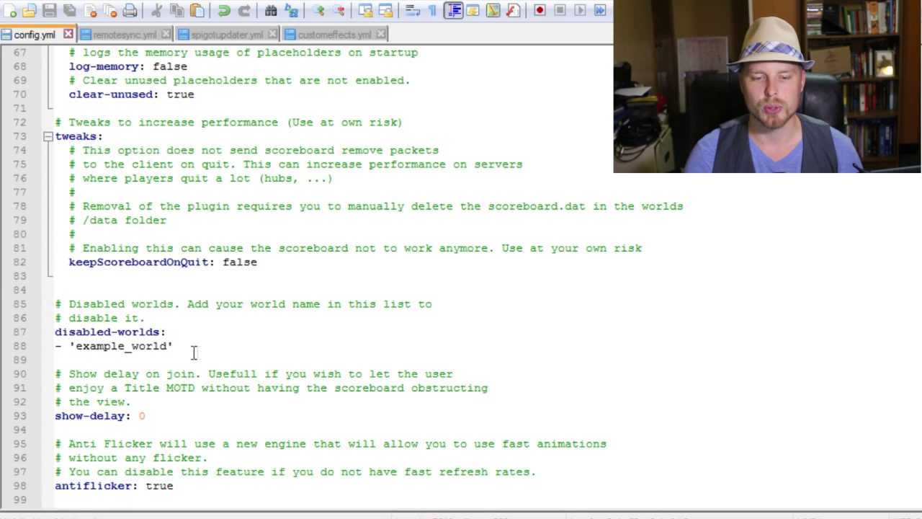
click(297, 262)
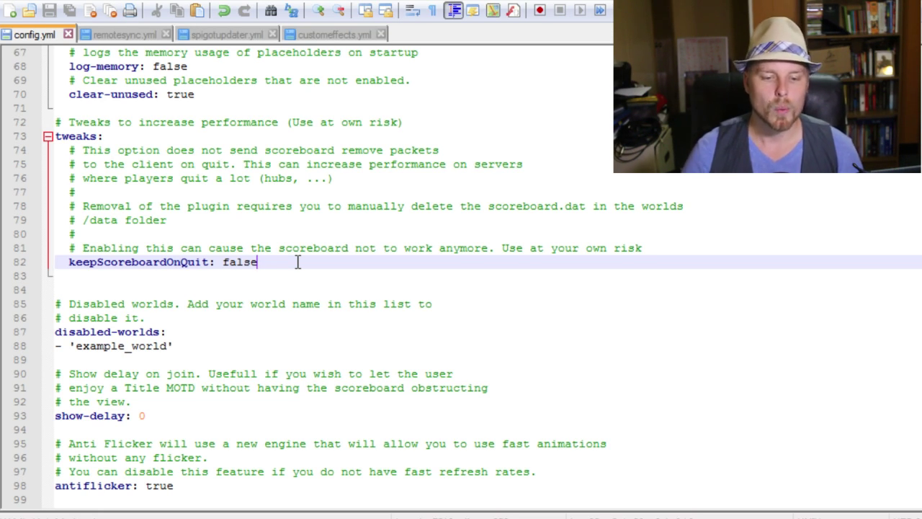
Step: Examine the disabled-worlds, show-delay and antiflicker settings in config.yml, placing the cursor on each one in turn
scroll(297, 262, down, 2)
click(180, 265)
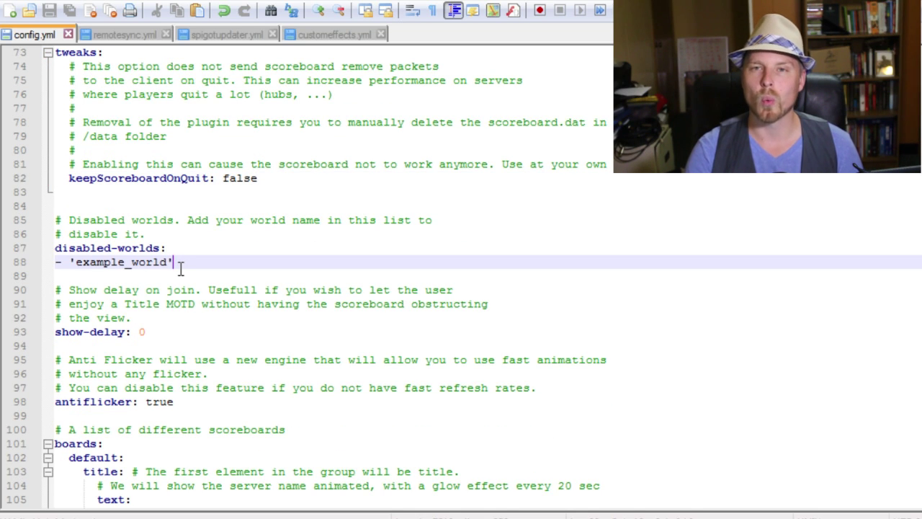
scroll(180, 265, down, 1)
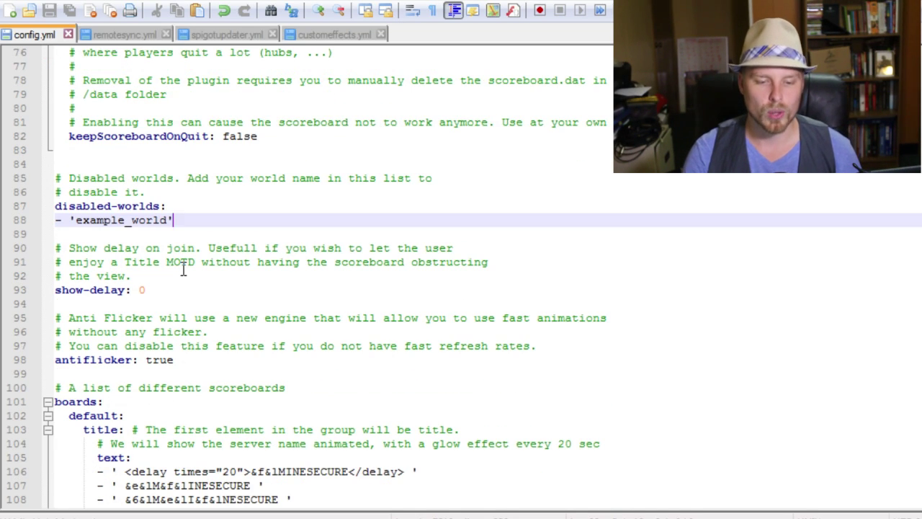
click(171, 290)
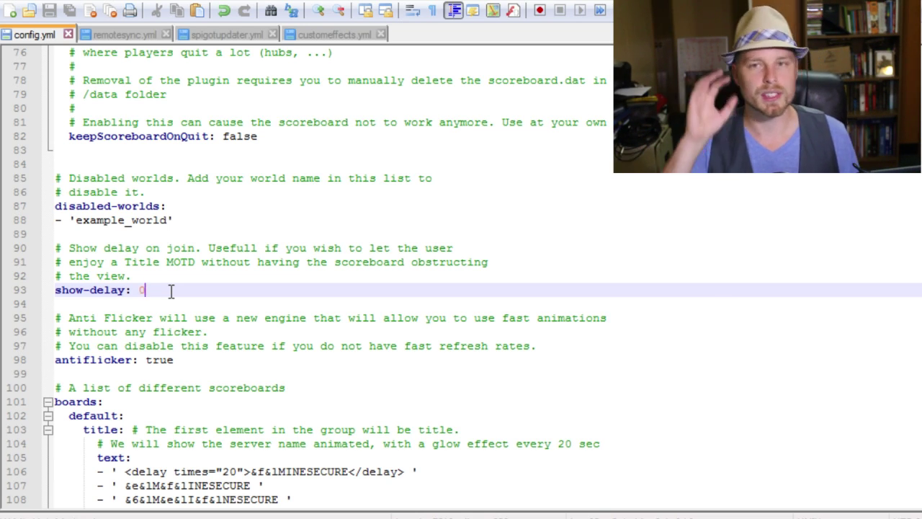
scroll(173, 290, down, 3)
click(186, 235)
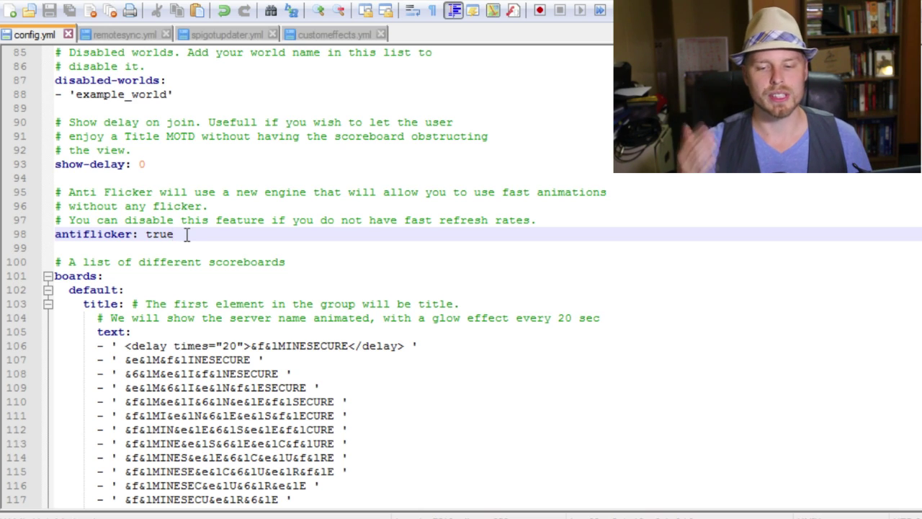
Step: Examine the default board under boards in config.yml, highlighting its title and text keys and continuing to the interval and random settings
scroll(193, 230, down, 1)
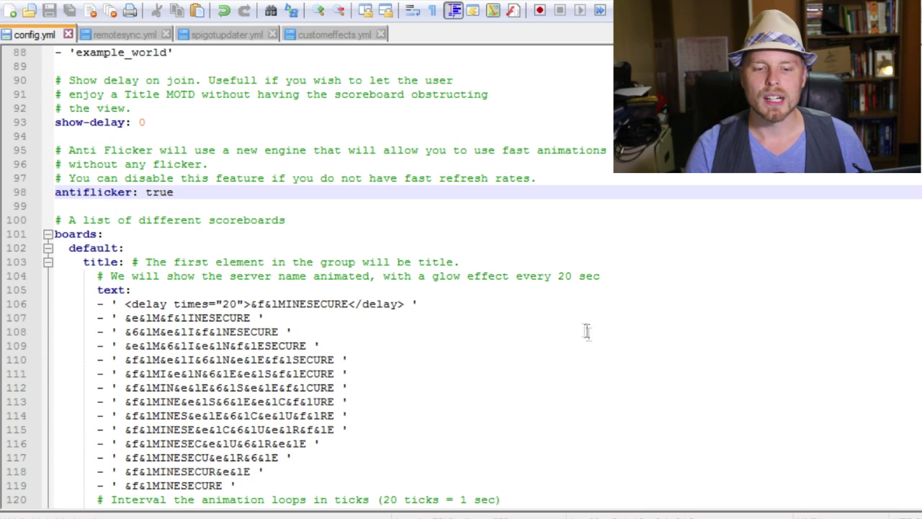
scroll(586, 322, down, 2)
scroll(586, 323, up, 1)
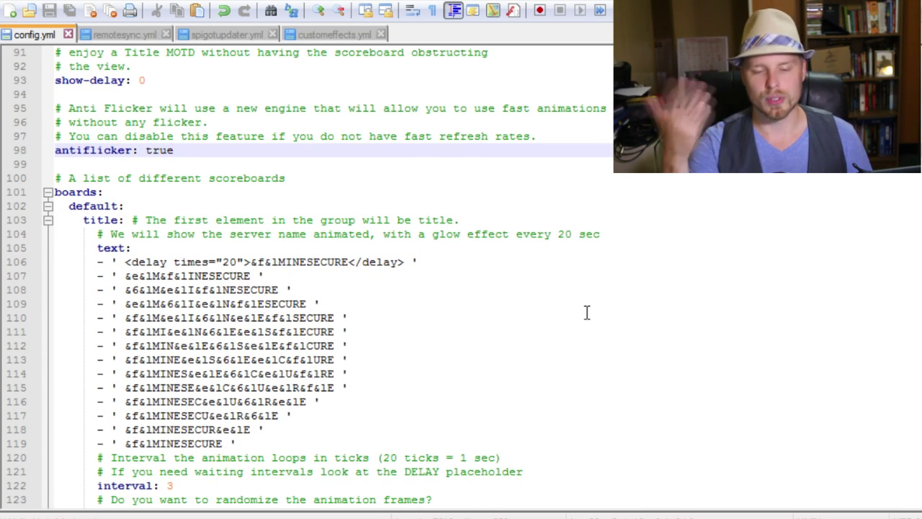
scroll(587, 311, down, 1)
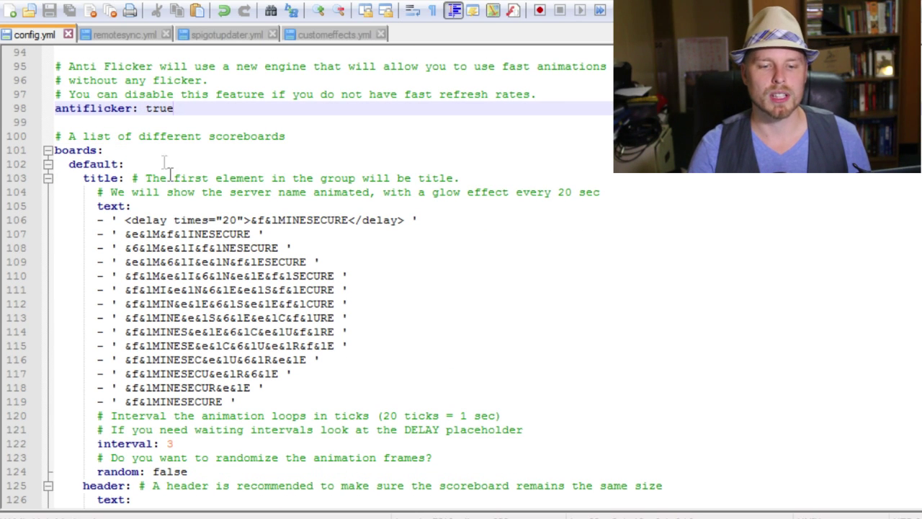
click(57, 150)
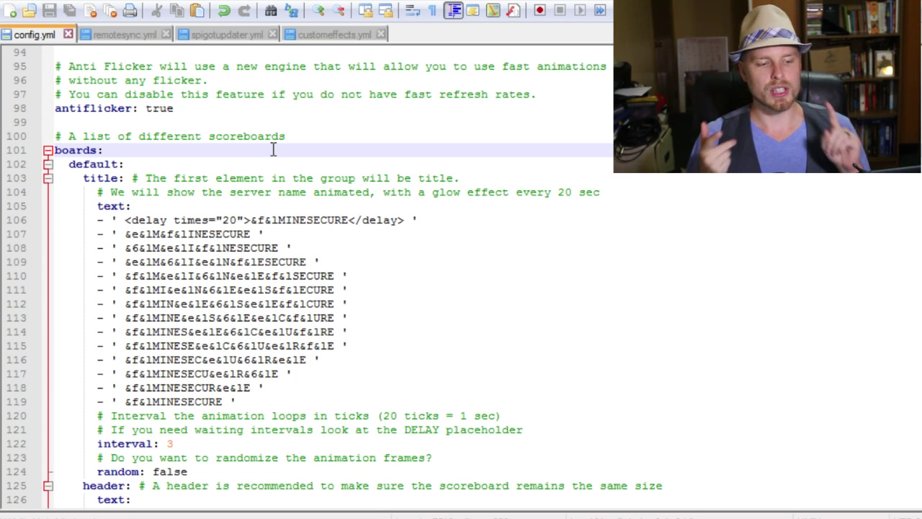
click(124, 165)
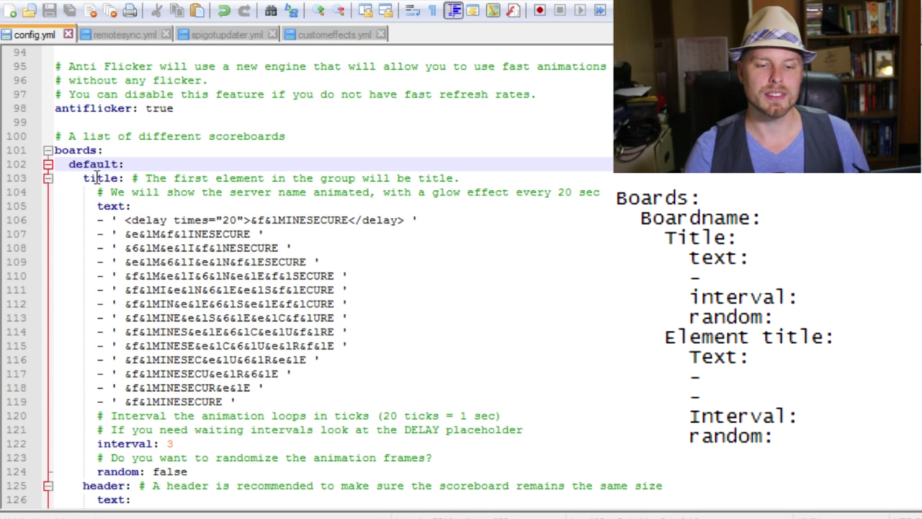
drag(82, 178, 120, 178)
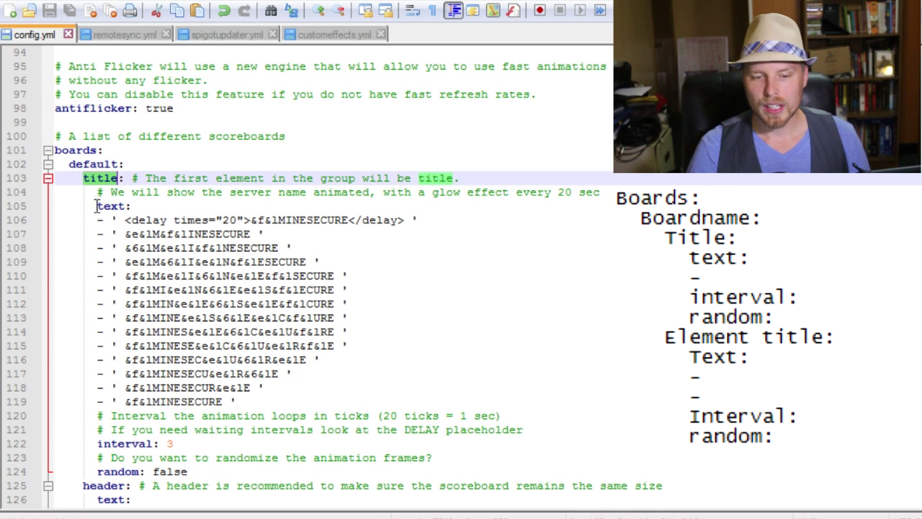
drag(97, 206, 128, 207)
scroll(453, 313, down, 4)
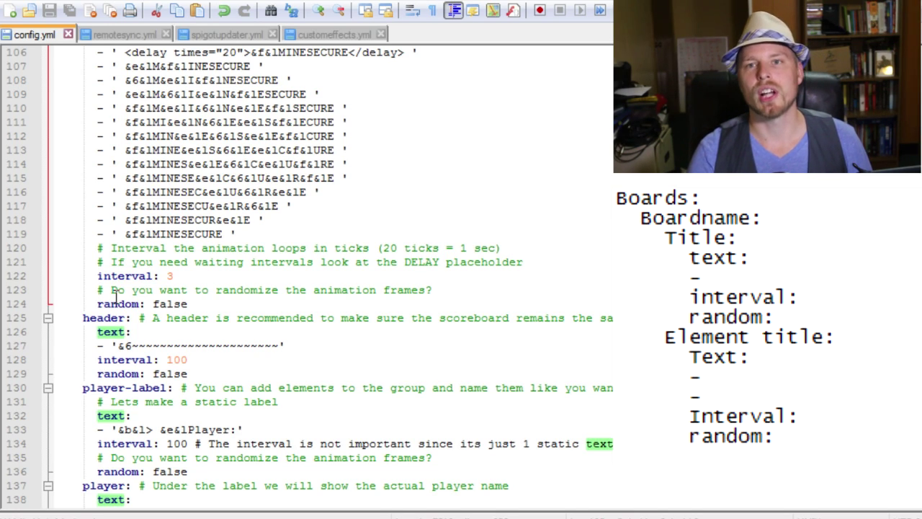
Step: Examine the default board's title element, highlighting its title key and delay tag and placing the cursor on the interval value
scroll(116, 301, up, 4)
scroll(108, 146, down, 3)
scroll(108, 145, up, 1)
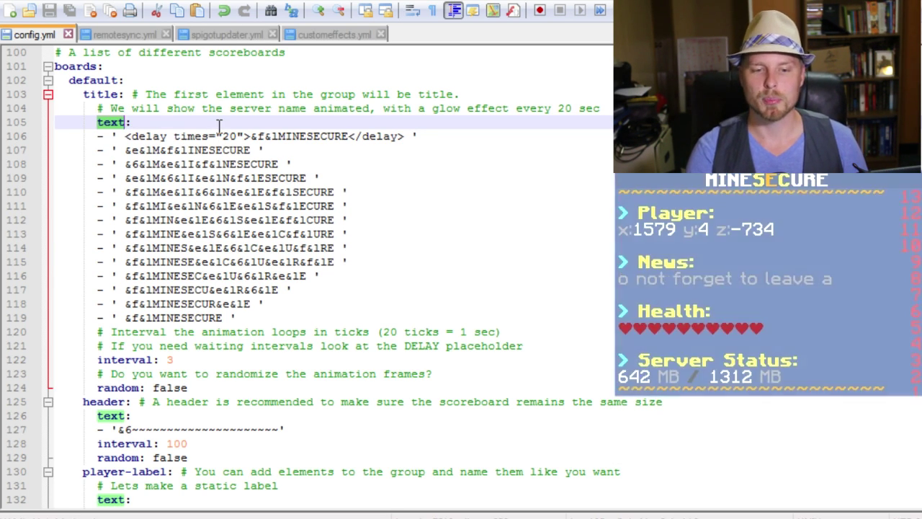
scroll(220, 127, up, 2)
scroll(220, 127, down, 1)
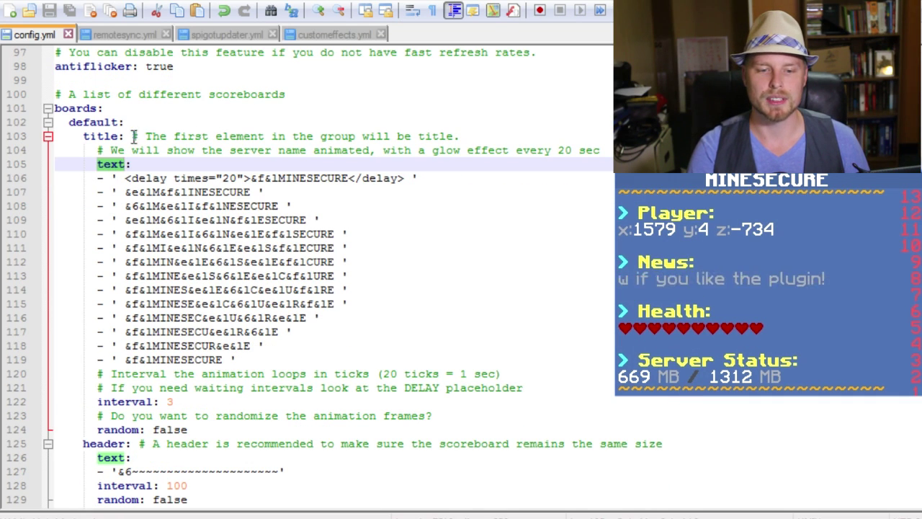
double_click(85, 136)
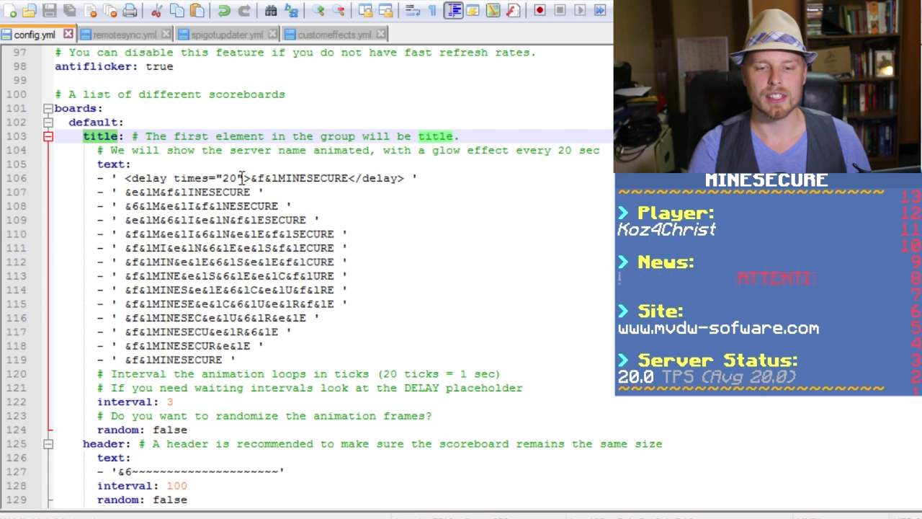
drag(242, 177, 131, 178)
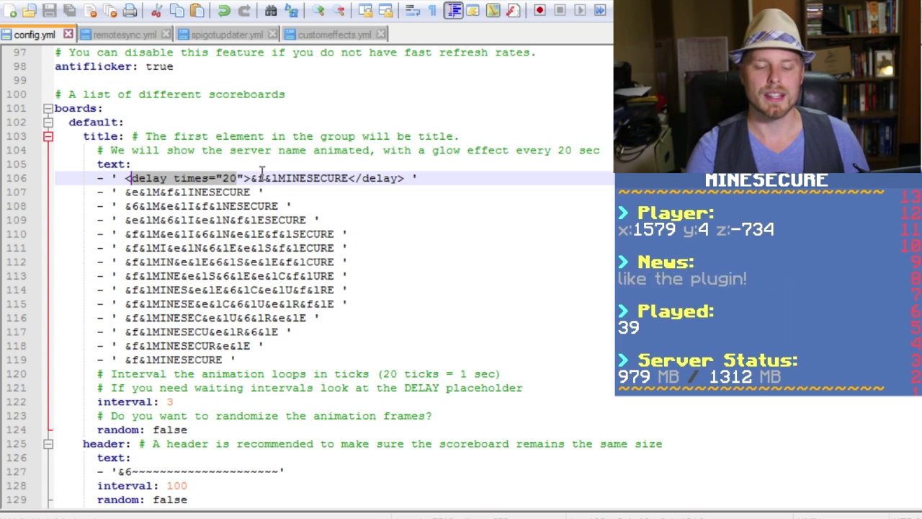
click(175, 401)
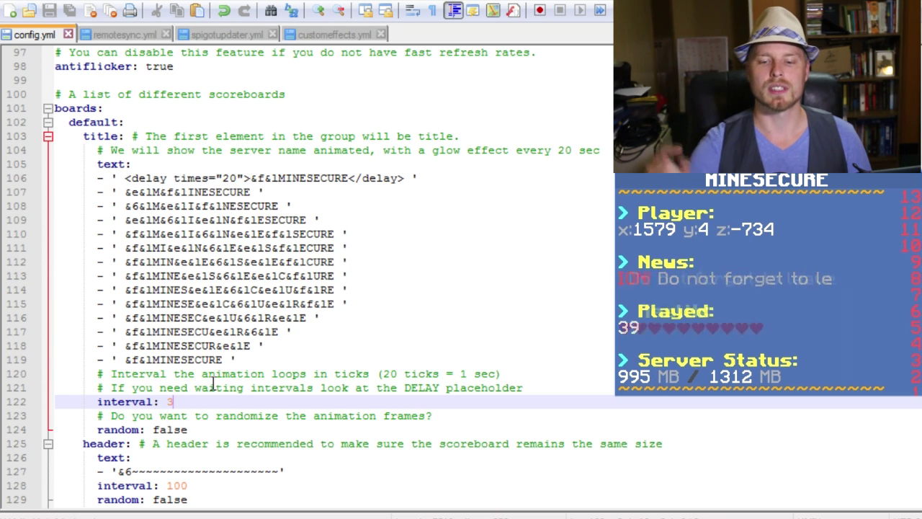
Step: Examine the header and player-label elements of the default board, highlighting the header key and placing the cursor on the Player label text
scroll(133, 398, down, 1)
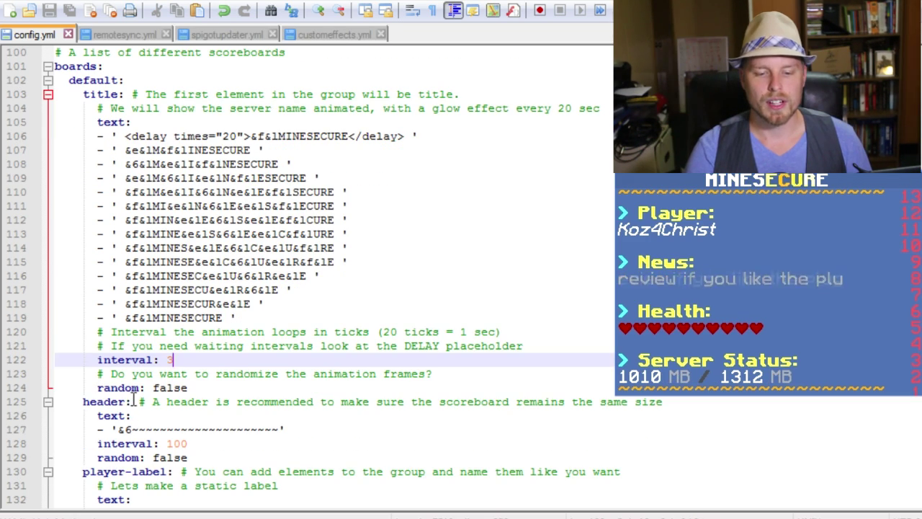
drag(134, 401, 82, 401)
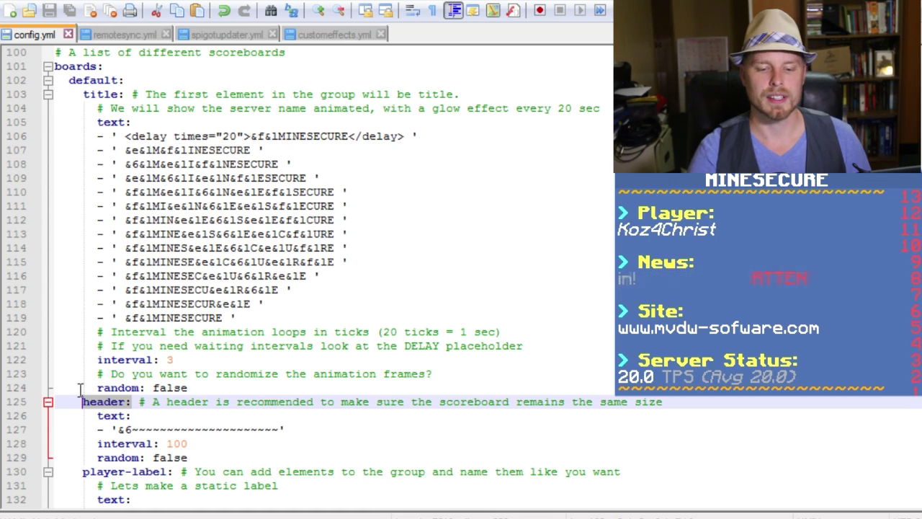
scroll(81, 389, down, 3)
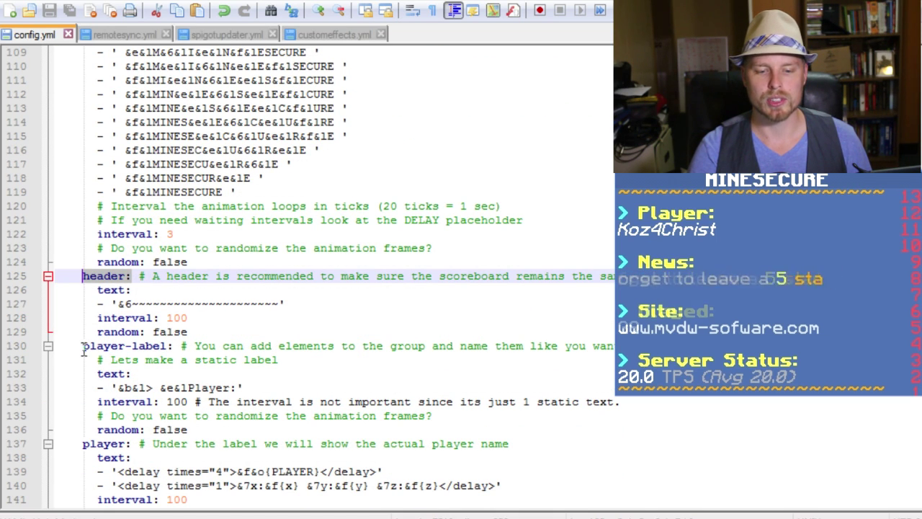
click(263, 389)
scroll(261, 390, down, 1)
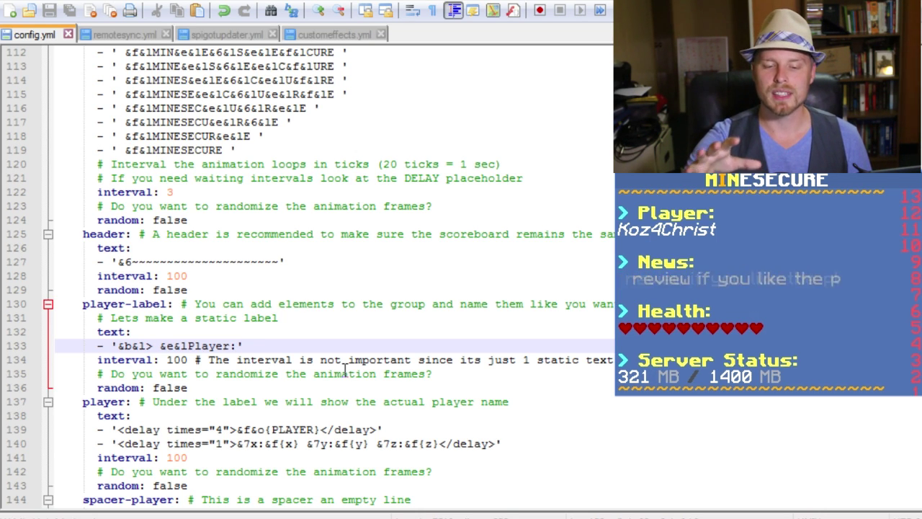
Step: Examine the player element below player-label, highlighting its key and placing the cursor on the {PLAYER} text line
scroll(154, 346, down, 2)
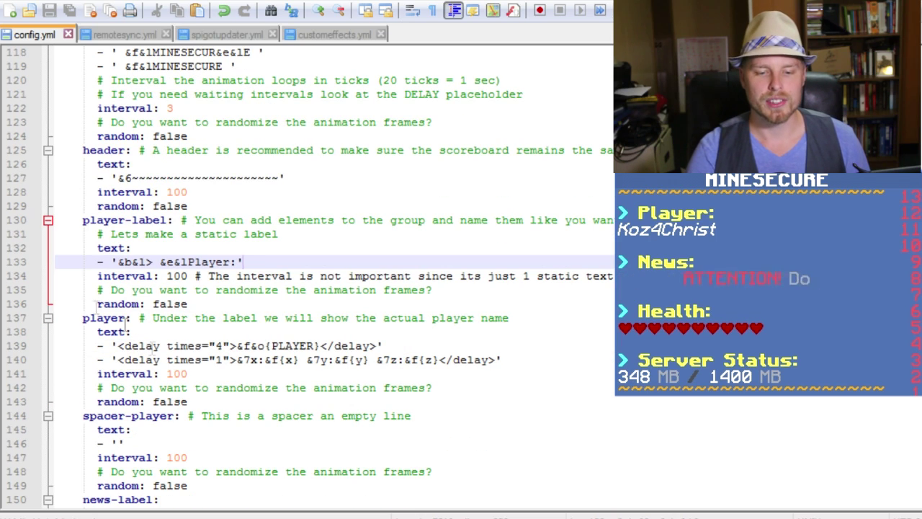
click(83, 318)
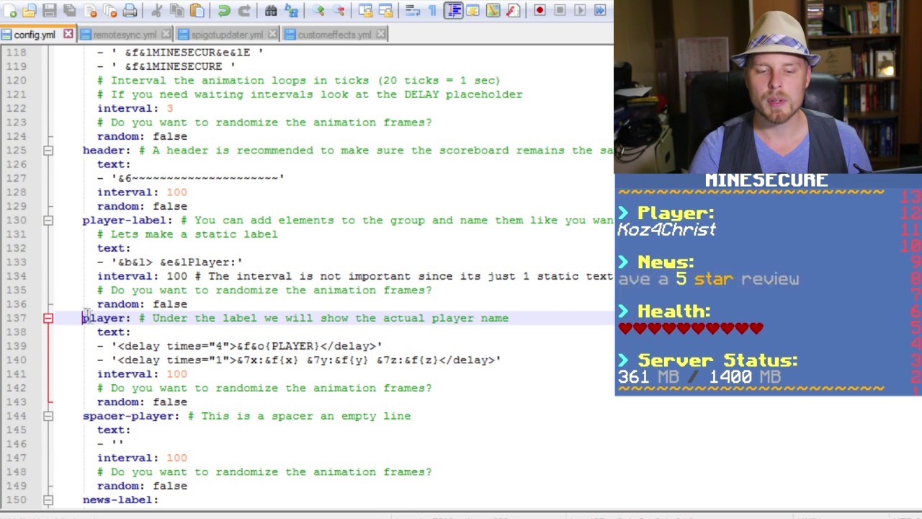
double_click(85, 317)
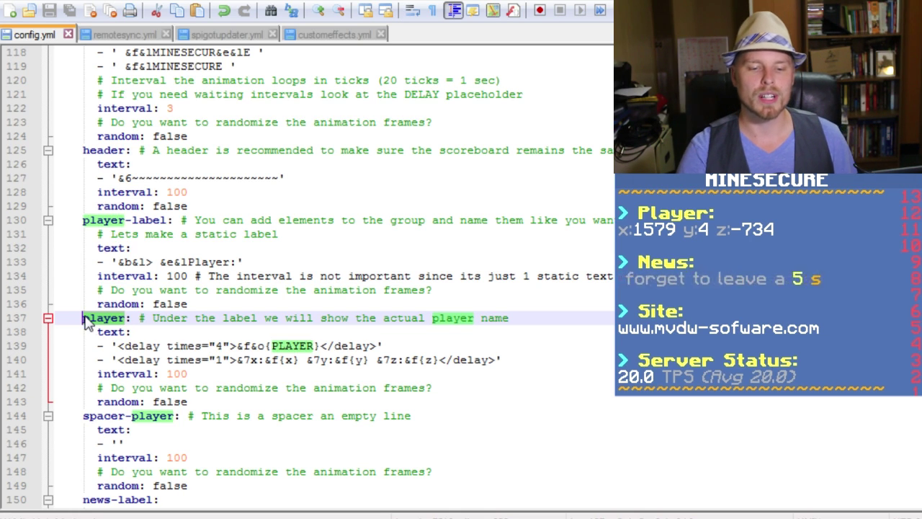
click(105, 346)
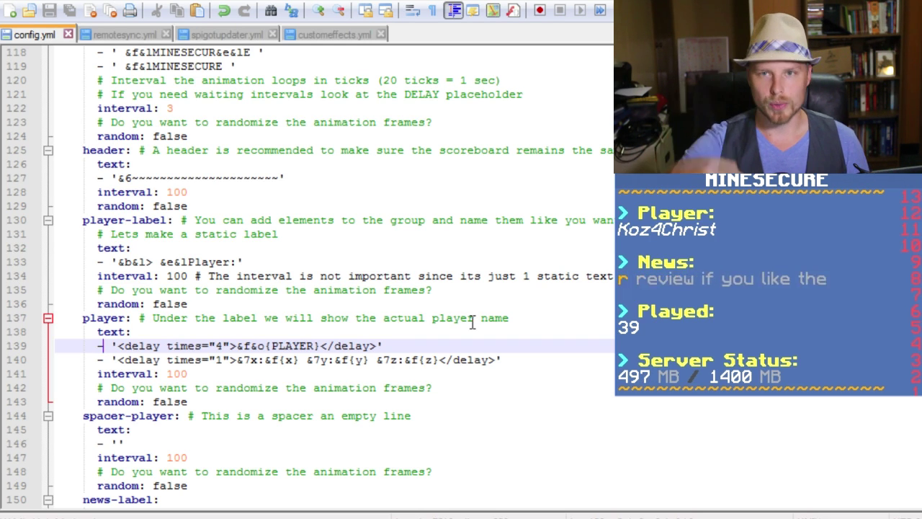
Step: Examine the spacer-player and news-label elements of the default board, highlighting each key in turn
scroll(472, 324, down, 6)
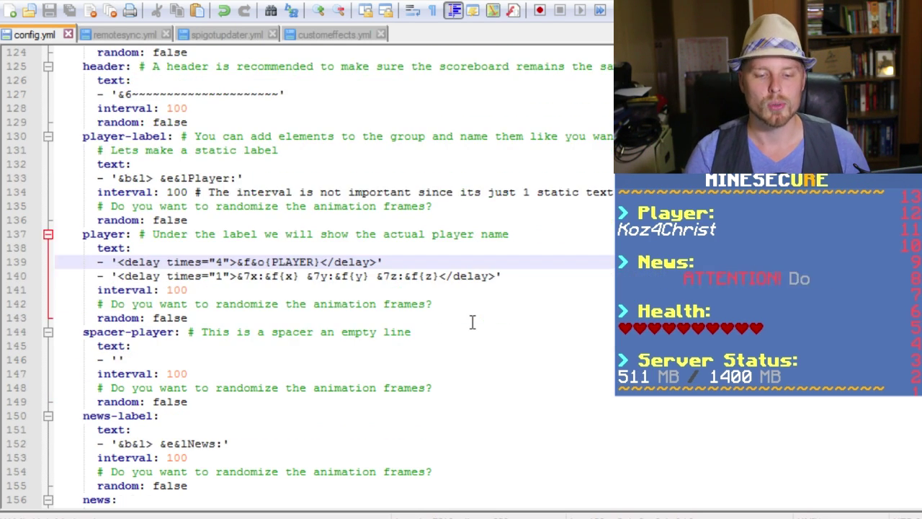
scroll(345, 347, up, 3)
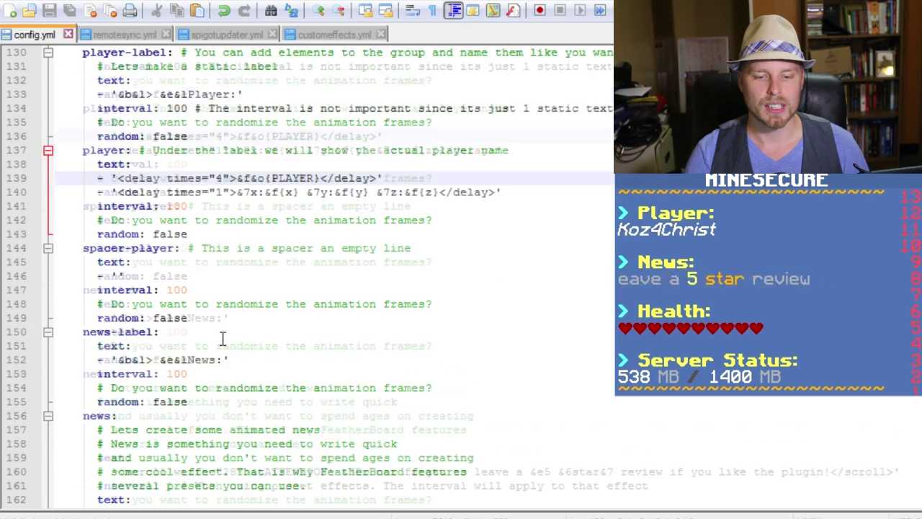
click(175, 290)
drag(175, 289, 82, 290)
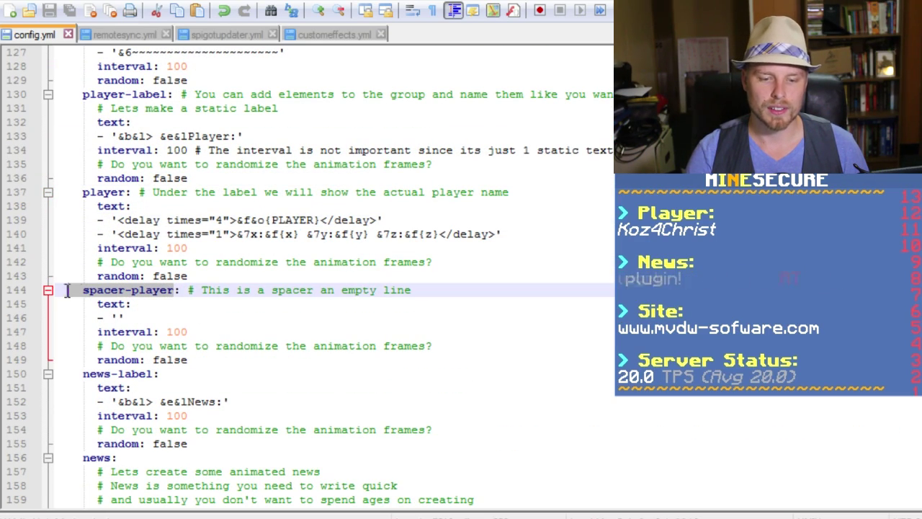
drag(152, 374, 89, 375)
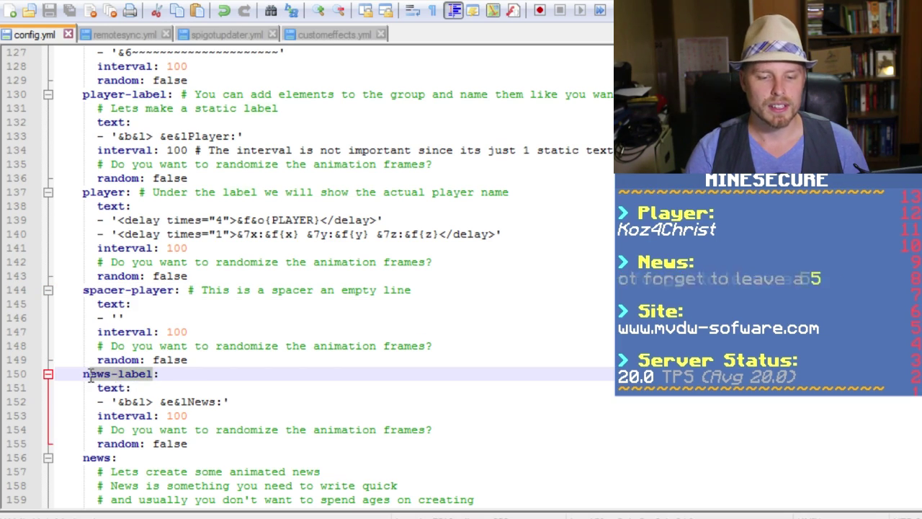
Step: Examine the news element, highlighting its key and placing the cursor on the scroll effect line of its text
scroll(253, 451, down, 3)
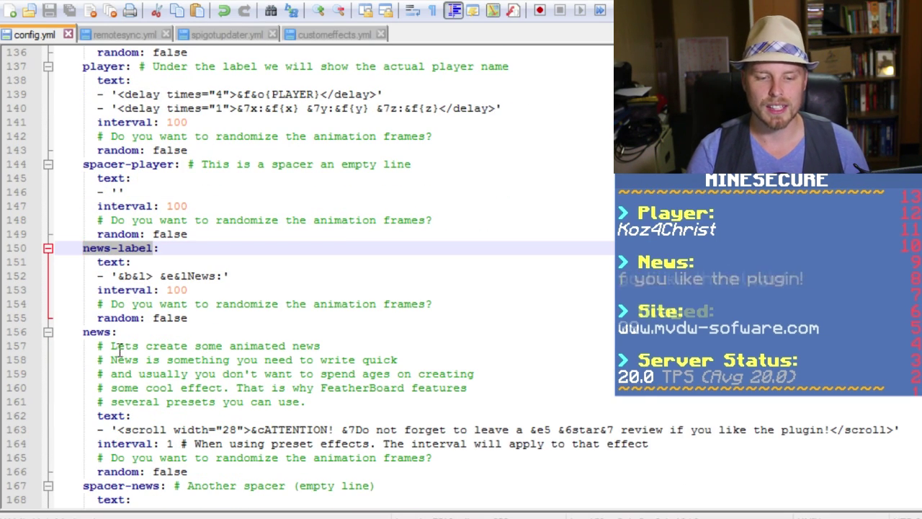
scroll(121, 333, down, 1)
drag(118, 291, 82, 291)
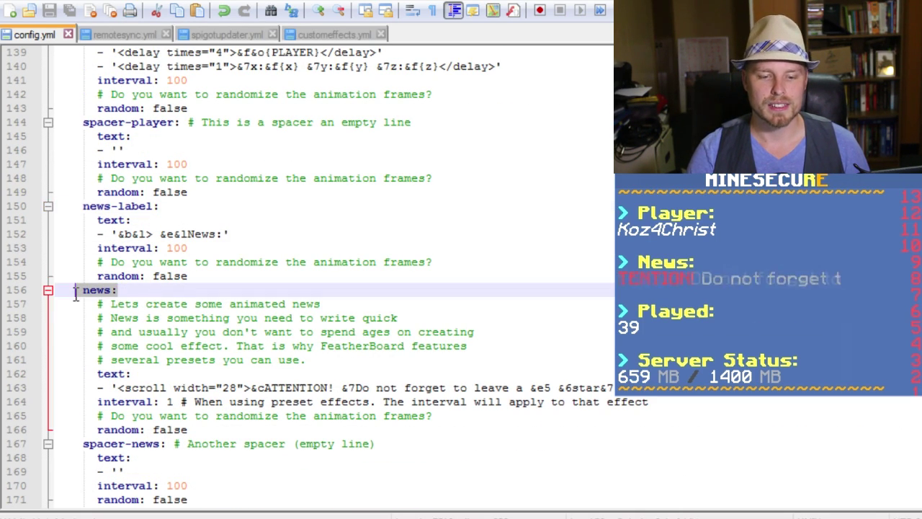
click(166, 386)
Step: Examine the moneytimesplayed-label element, highlighting its key and its Site, Played and Health text lines
scroll(169, 379, down, 2)
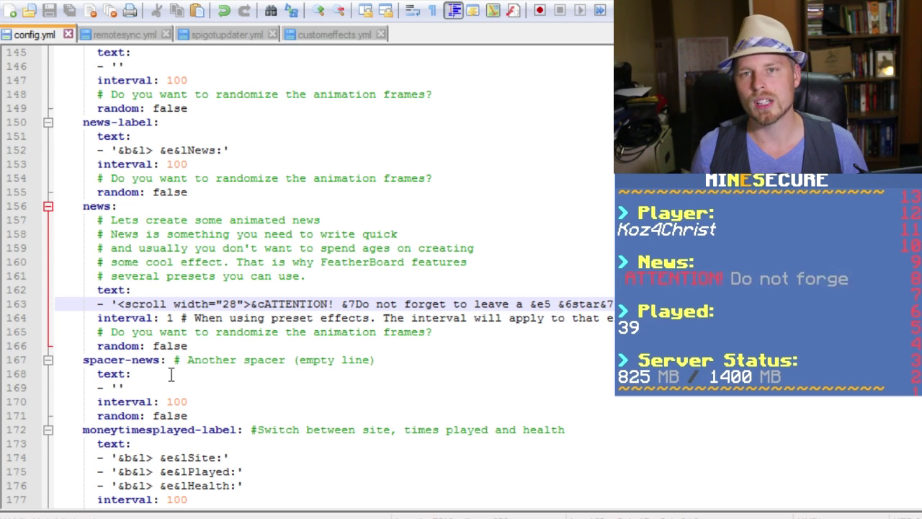
scroll(170, 373, down, 3)
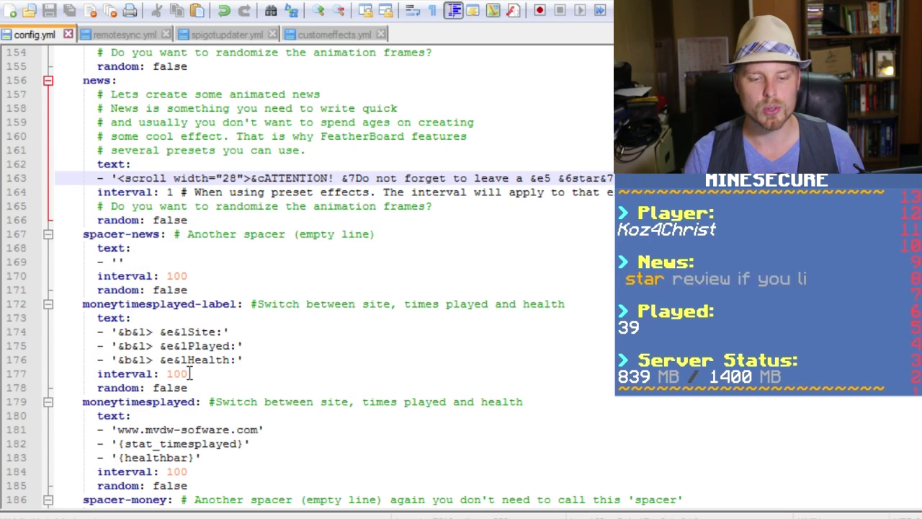
drag(83, 304, 240, 304)
drag(245, 360, 62, 331)
click(274, 336)
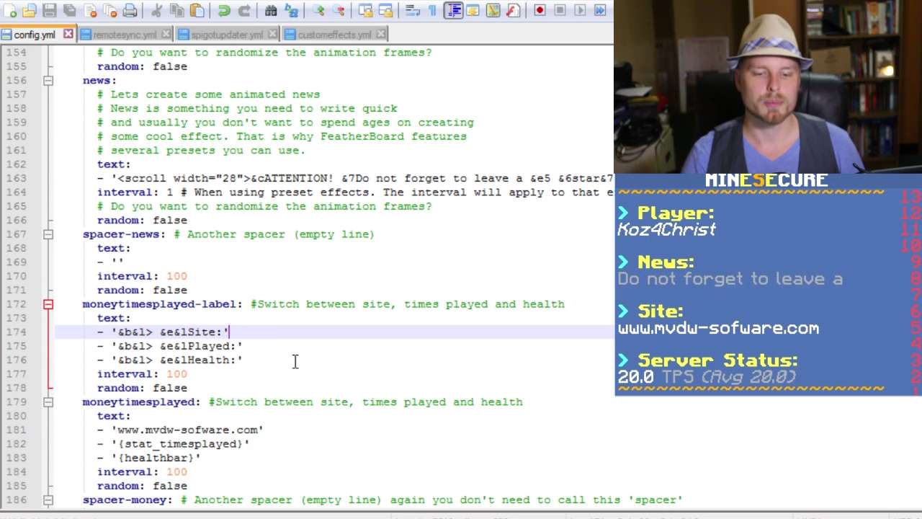
Step: Locate the Mods board after the default board's footer, highlight its name and examine its elements
scroll(296, 360, down, 12)
scroll(301, 359, up, 1)
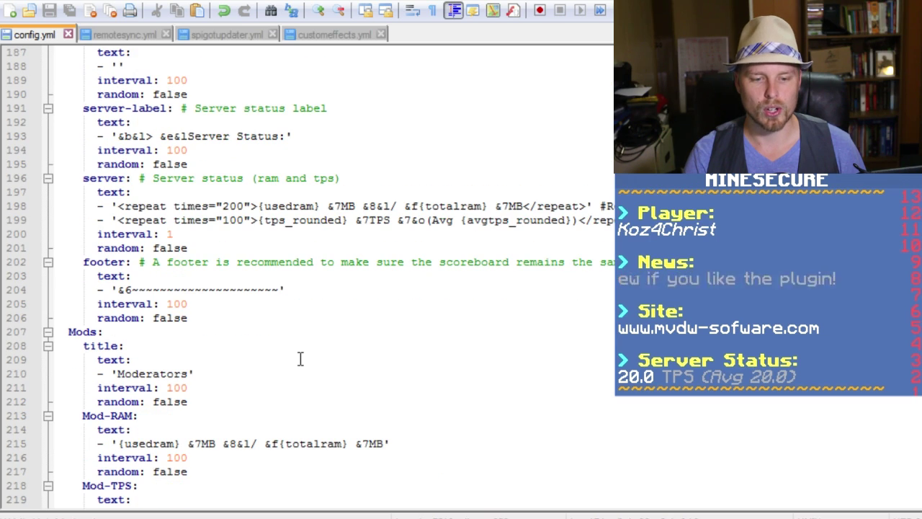
drag(105, 332, 56, 331)
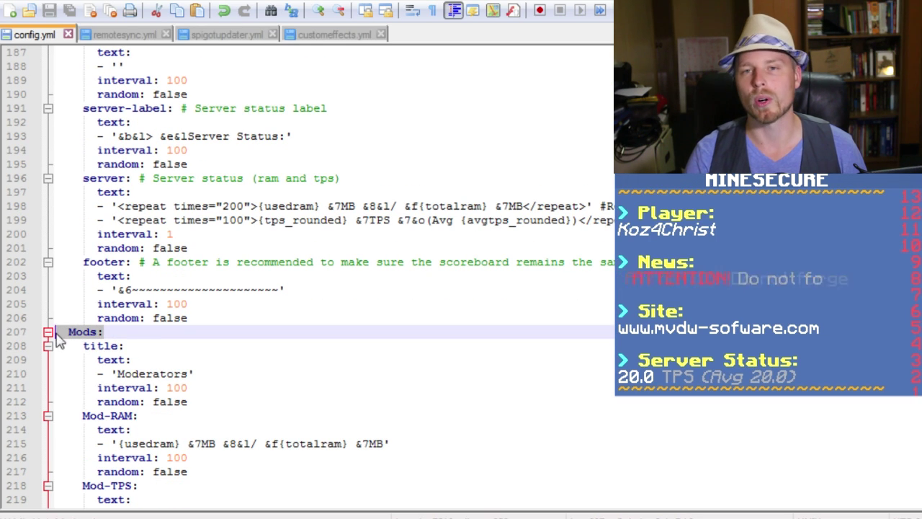
scroll(165, 330, down, 1)
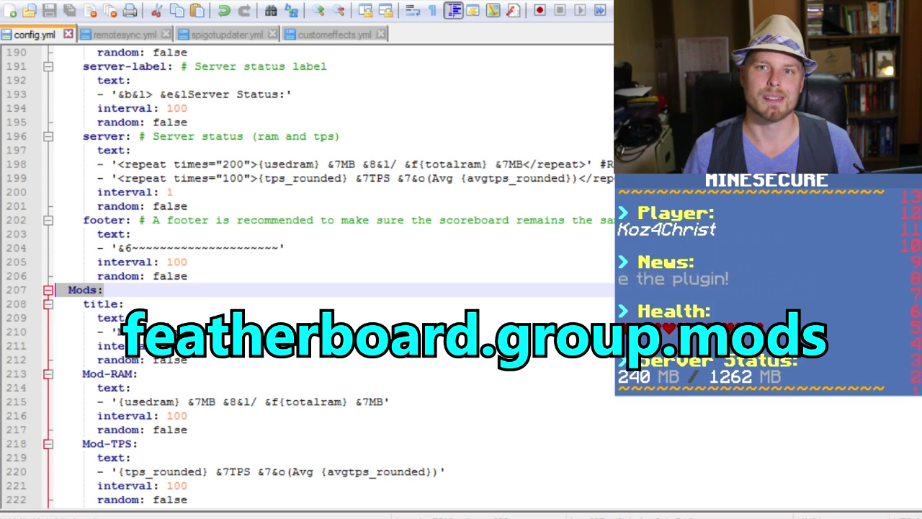
scroll(131, 219, down, 2)
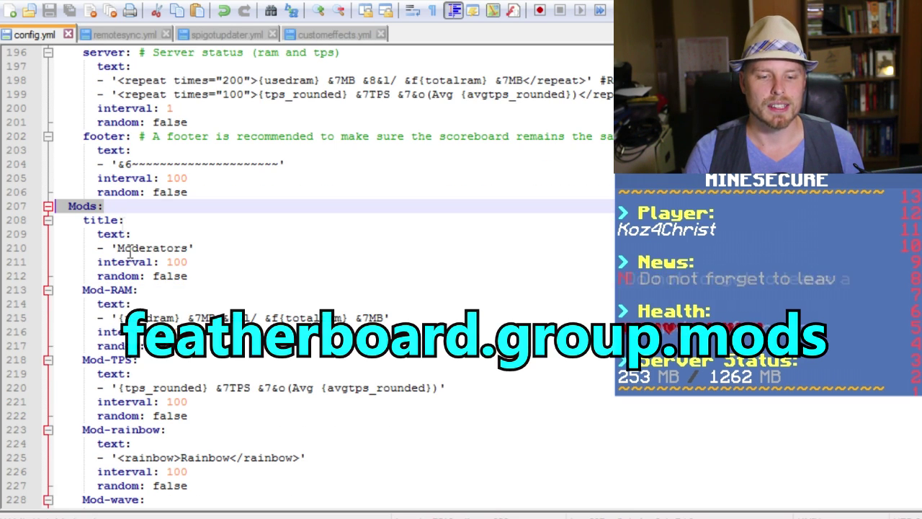
Step: Examine the Mods board's title, its 'Moderators' text and interval, and continue through the Mod-RAM, Mod-TPS, Mod-rainbow and Mod-wave elements
drag(131, 220, 82, 219)
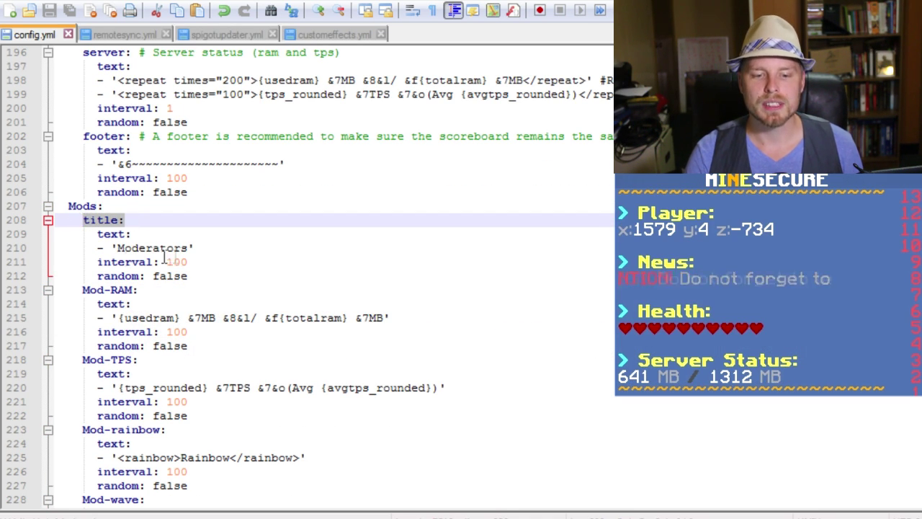
click(199, 248)
drag(198, 248, 96, 249)
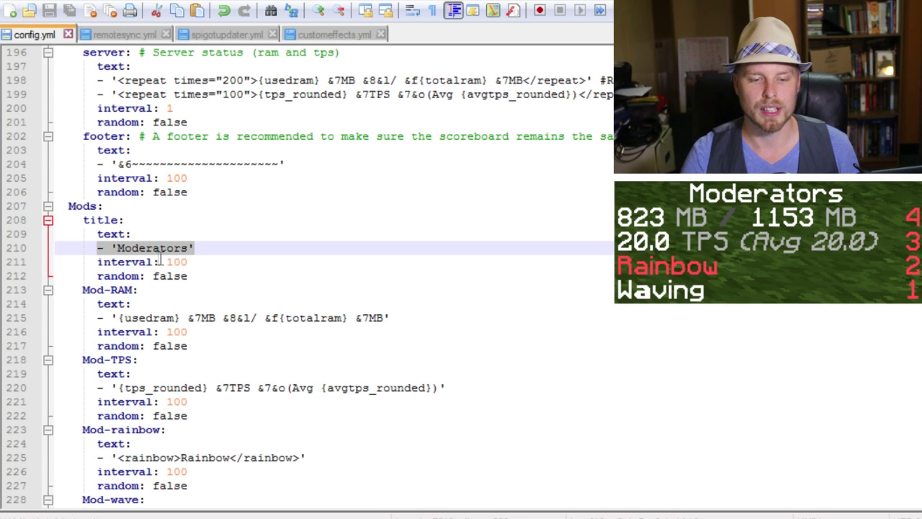
click(189, 262)
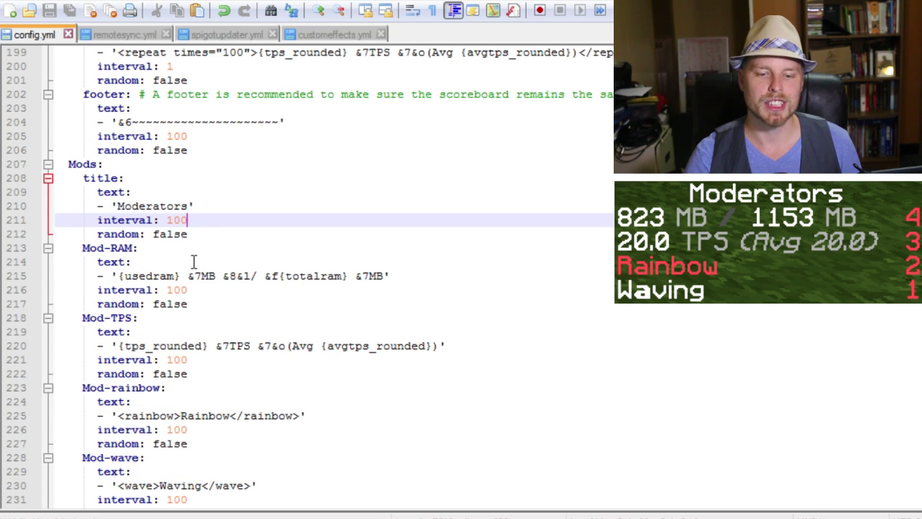
scroll(193, 262, down, 1)
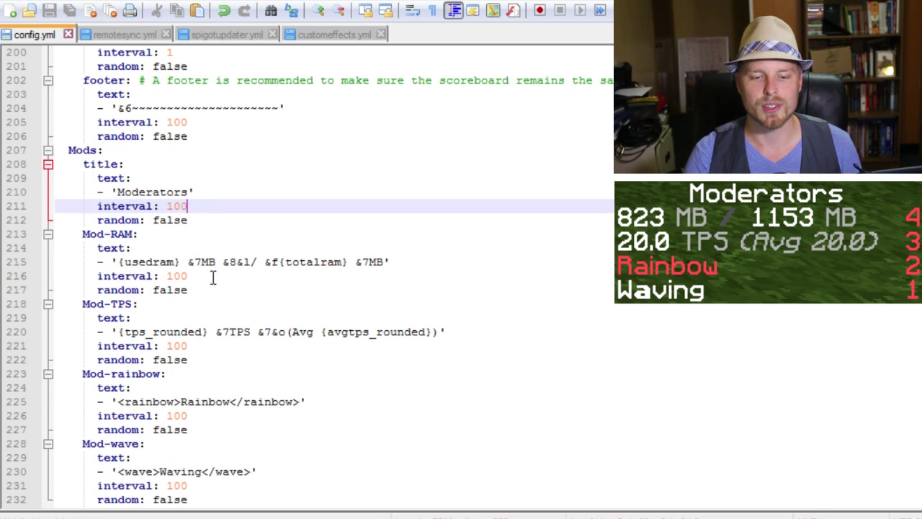
click(195, 418)
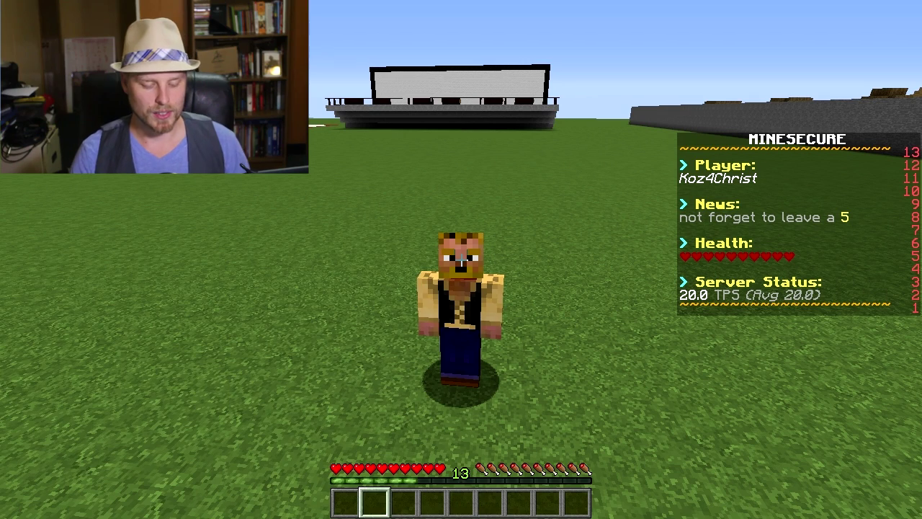
key(t)
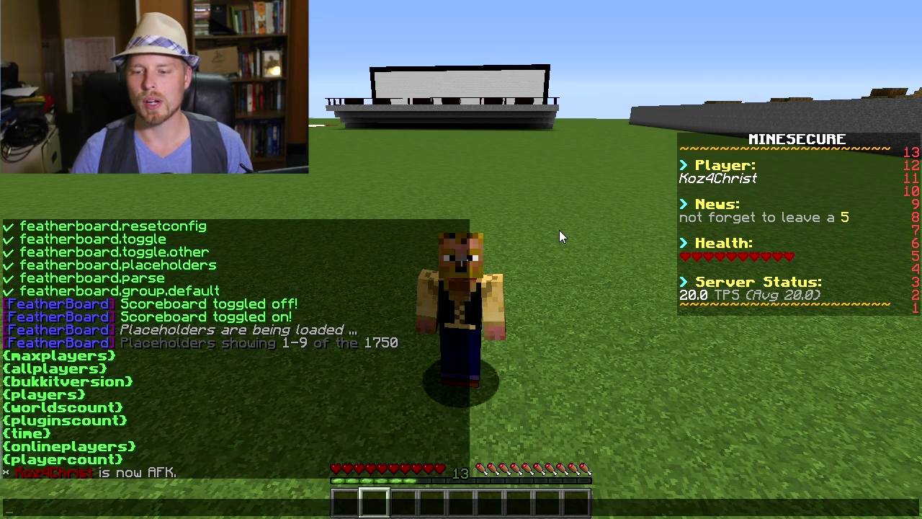
key(Escape)
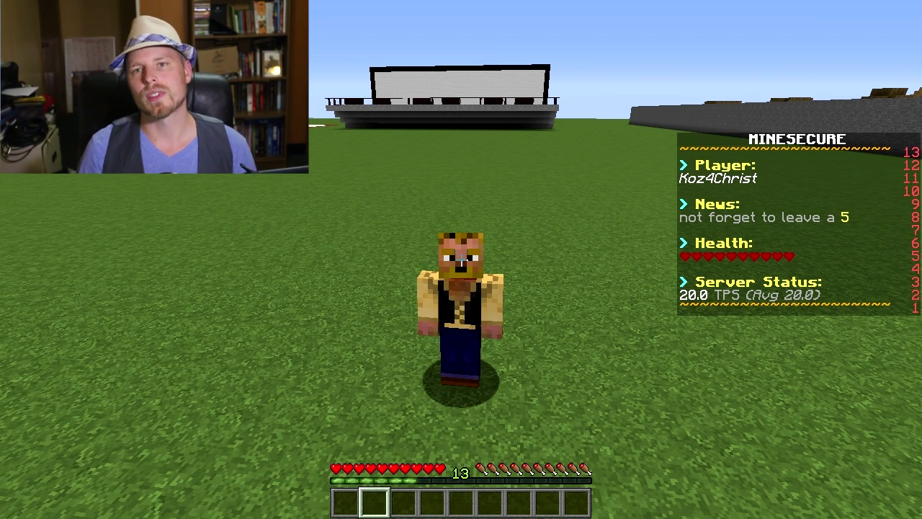